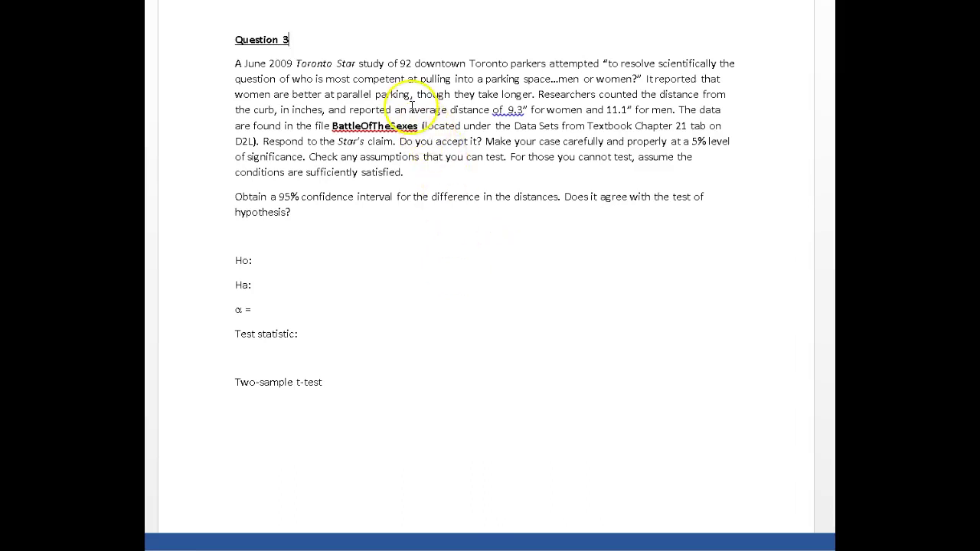
# Write 'μmen - μfemale = 0' after Ho:, using μ symbols for the two means.
pyautogui.moveTo(409, 111); pyautogui.dragTo(671, 110)
pyautogui.click(588, 279)
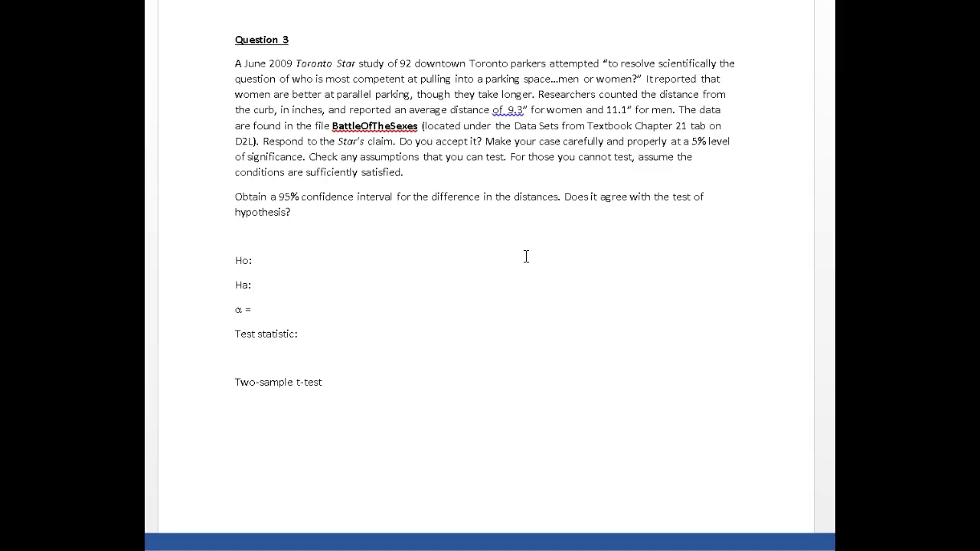
pyautogui.click(321, 274)
pyautogui.click(313, 260)
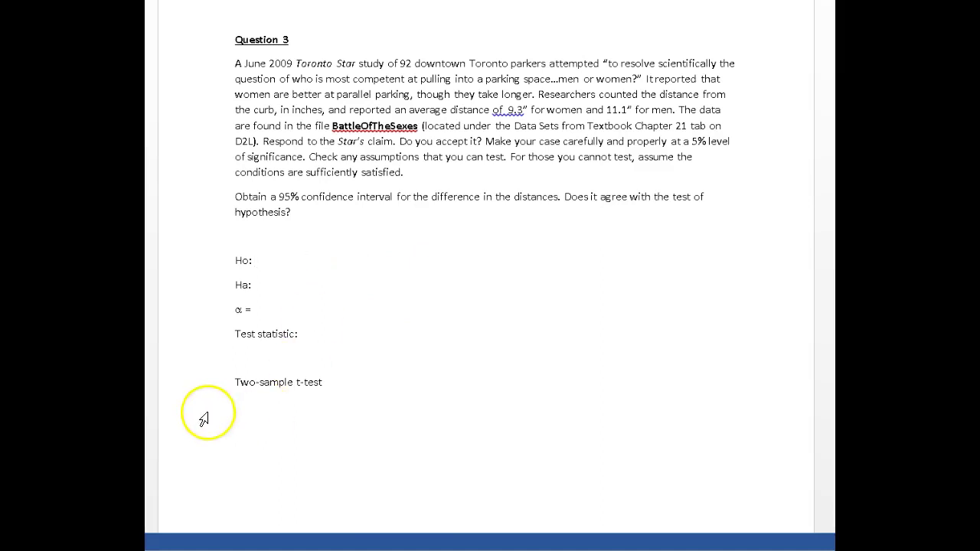
pyautogui.moveTo(233, 378); pyautogui.dragTo(360, 378)
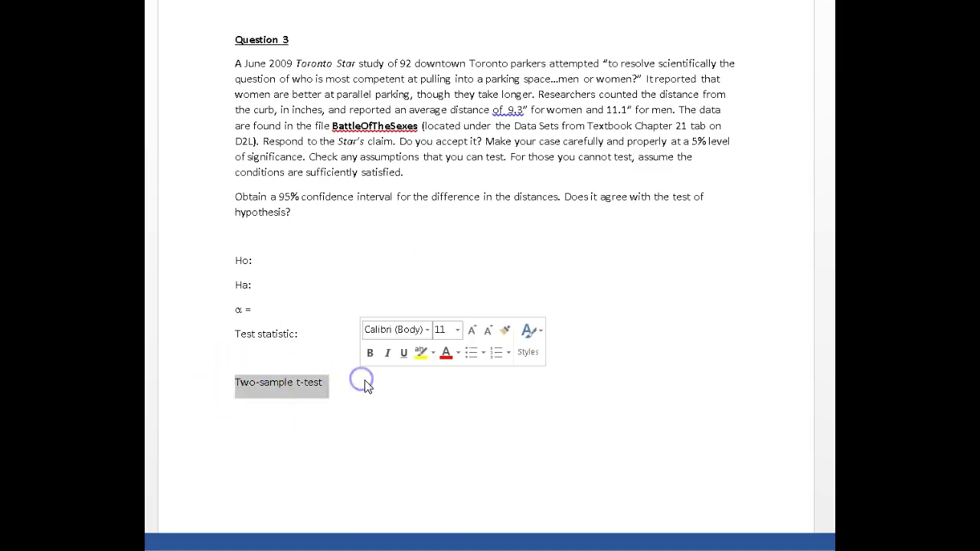
pyautogui.click(381, 386)
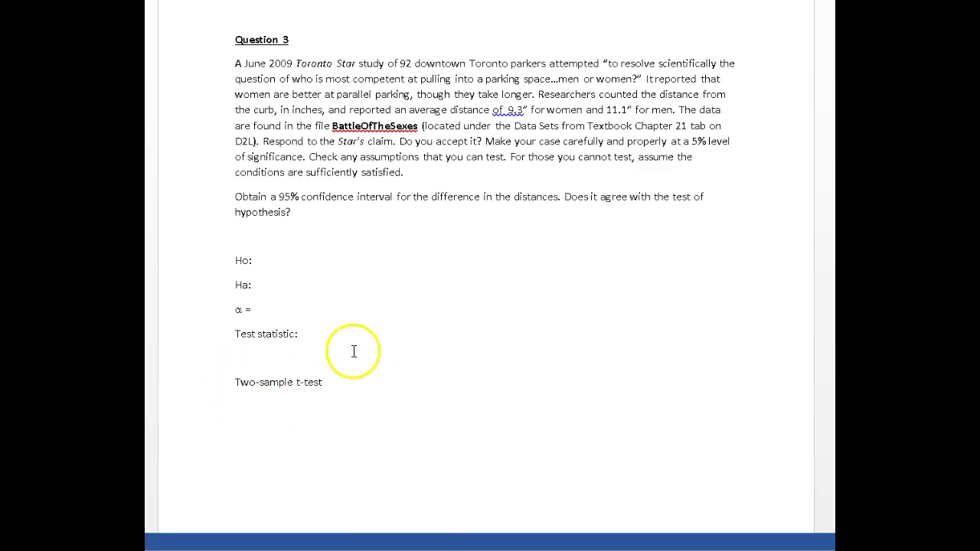
pyautogui.click(284, 262)
pyautogui.write('μ')
pyautogui.write('men -')
pyautogui.write('μ')
pyautogui.write('female ')
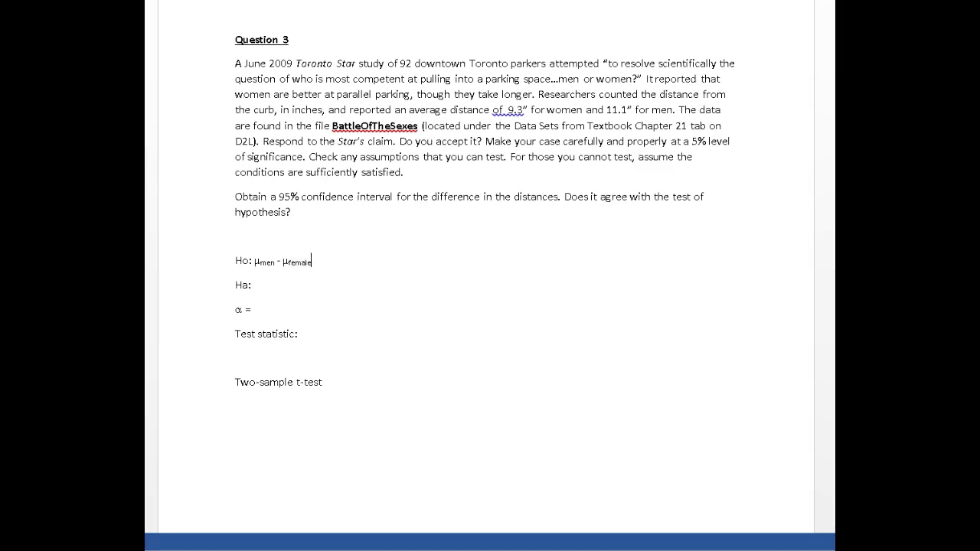
pyautogui.write('= 0')
# Copy the μmen - μfemale expression to the Ha line and add '> 0'.
pyautogui.click(276, 288)
pyautogui.moveTo(255, 262); pyautogui.dragTo(312, 267)
pyautogui.hotkey('ctrl', 'c')
pyautogui.click(280, 289)
pyautogui.hotkey('ctrl', 'v')
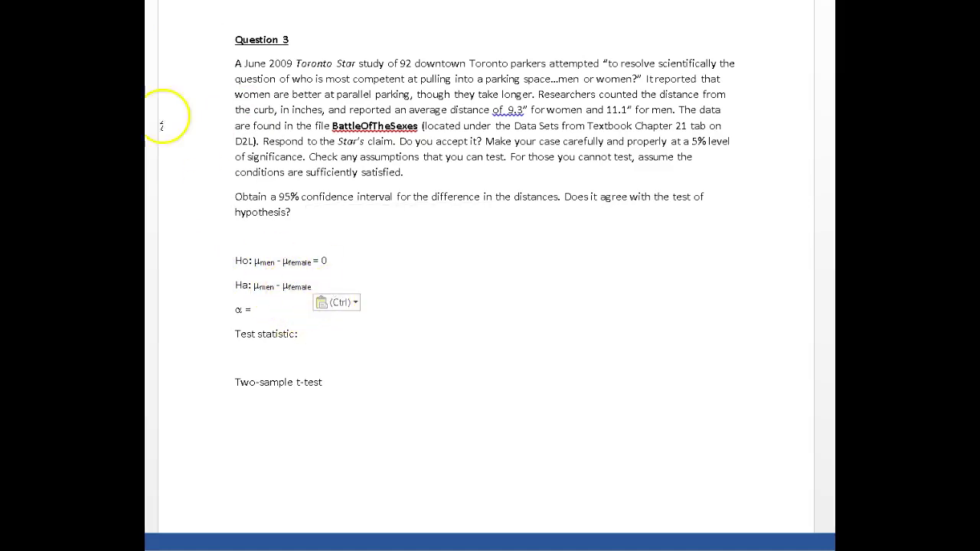
pyautogui.write('> ')
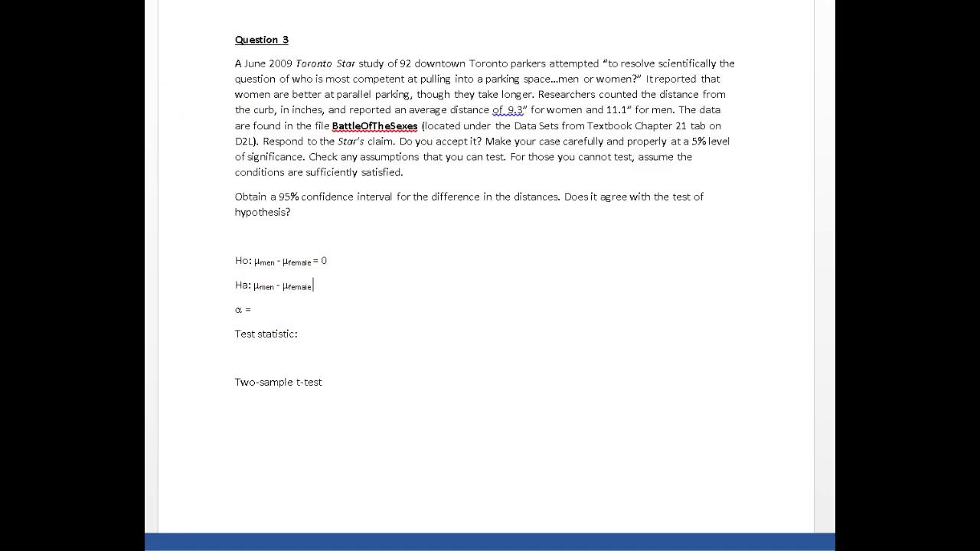
pyautogui.write('0')
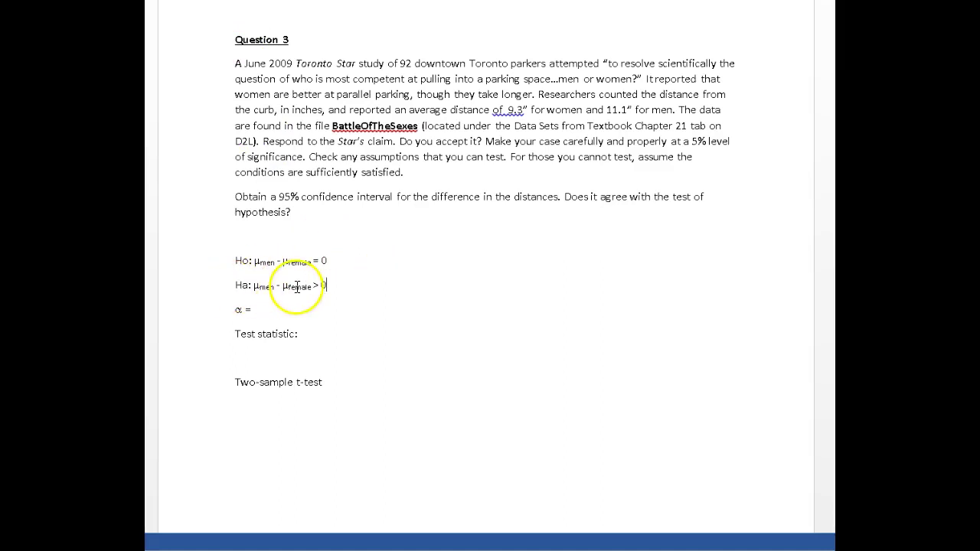
# Label Ho 'no diff' and append '(men are worse parkers)' to the Ha line.
pyautogui.click(346, 261)
pyautogui.write('no f')
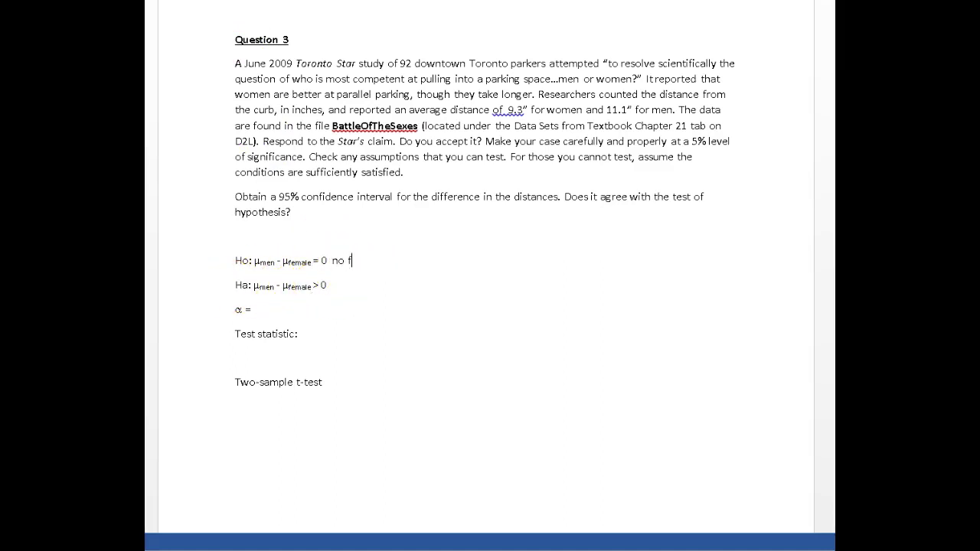
pyautogui.press('BackSpace')
pyautogui.write('diff')
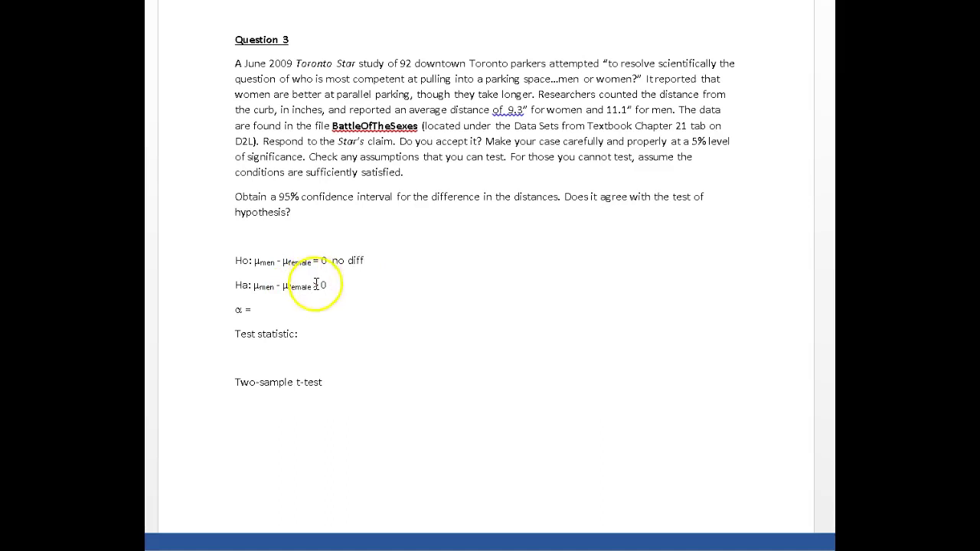
pyautogui.click(363, 287)
pyautogui.write('(men')
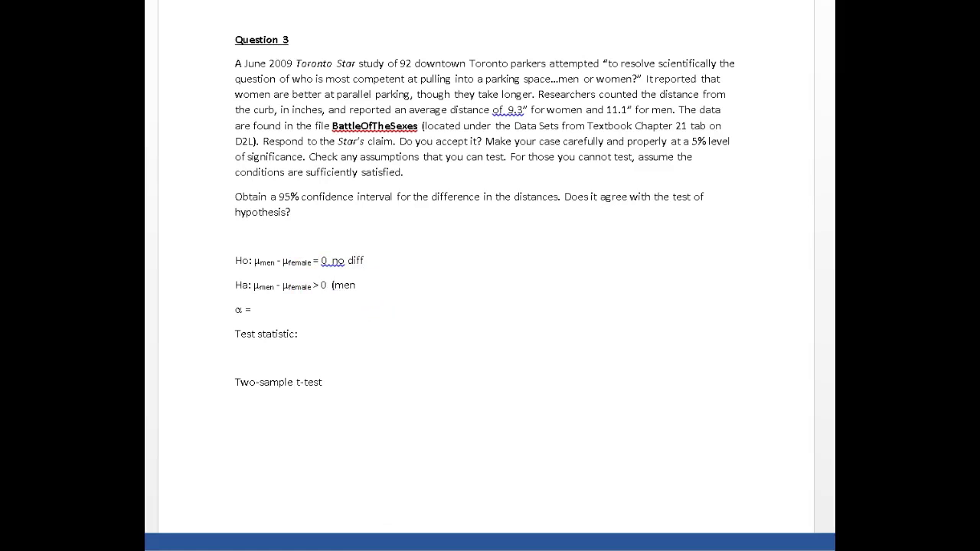
pyautogui.write(' are worse parkesr)')
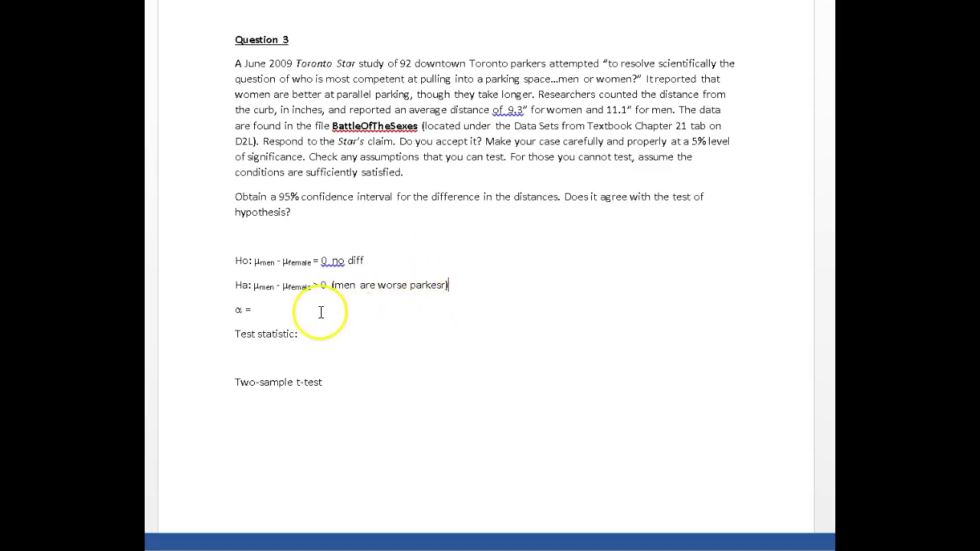
pyautogui.click(282, 306)
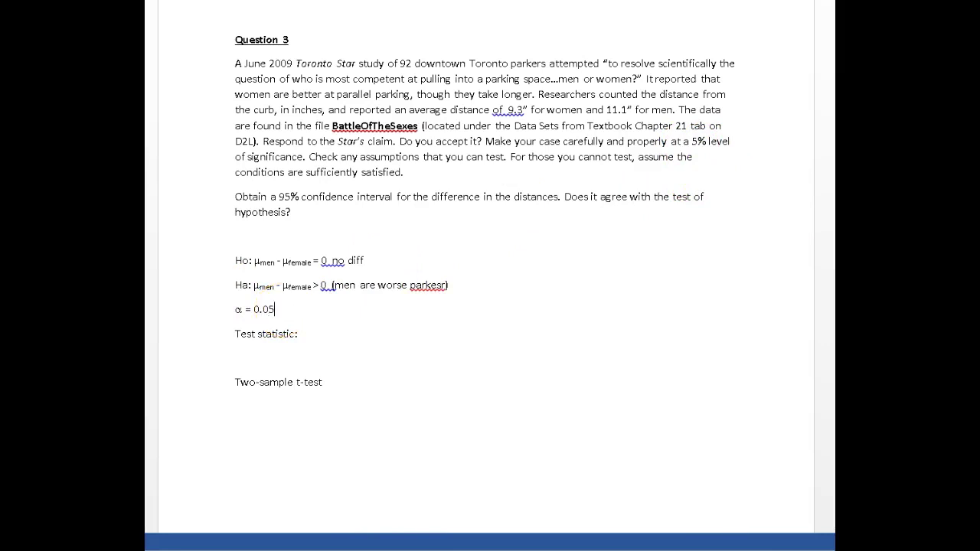
pyautogui.click(312, 343)
# Paste the worked test-statistic equation image (t = 0.90) beside the Test statistic label.
pyautogui.click(278, 347)
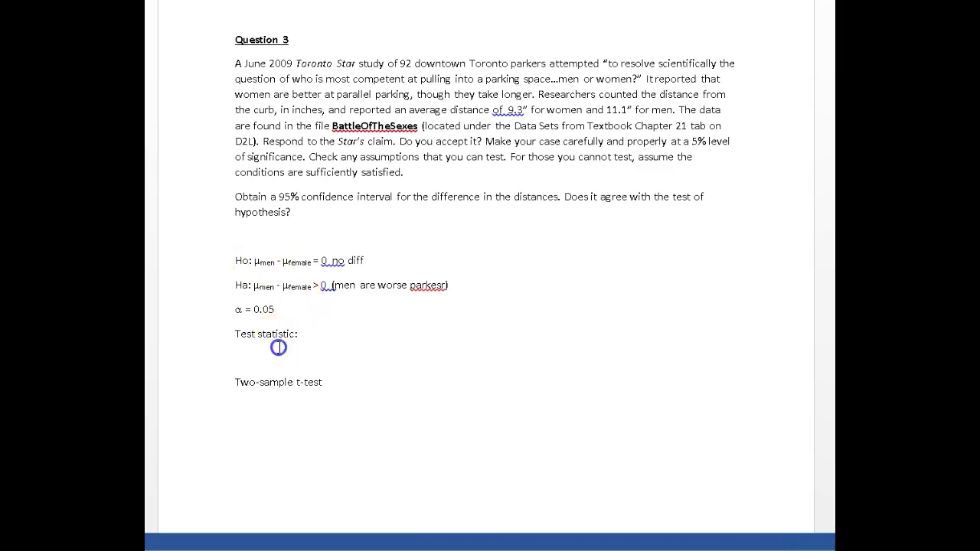
pyautogui.click(314, 333)
pyautogui.press('Return')
pyautogui.hotkey('ctrl', 'v')
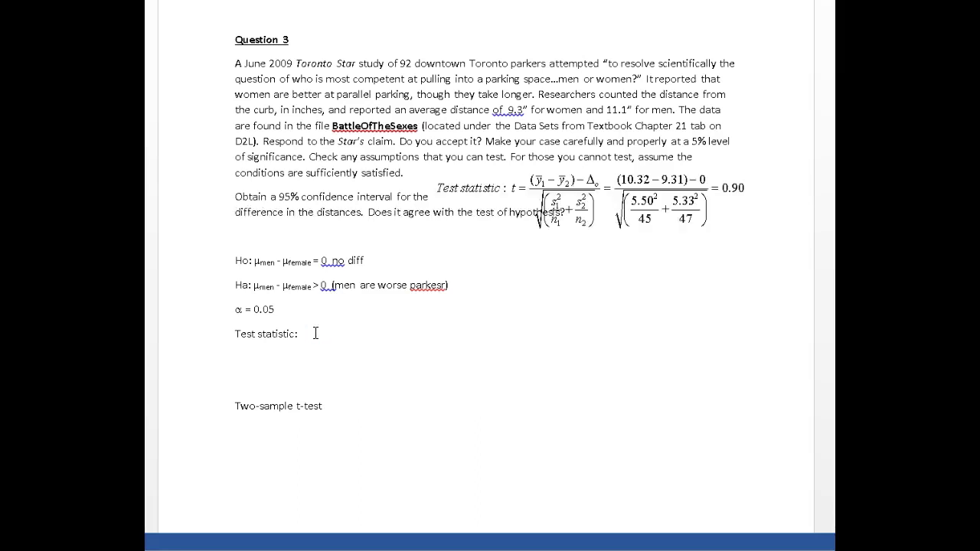
pyautogui.moveTo(546, 192); pyautogui.dragTo(442, 346)
pyautogui.click(507, 433)
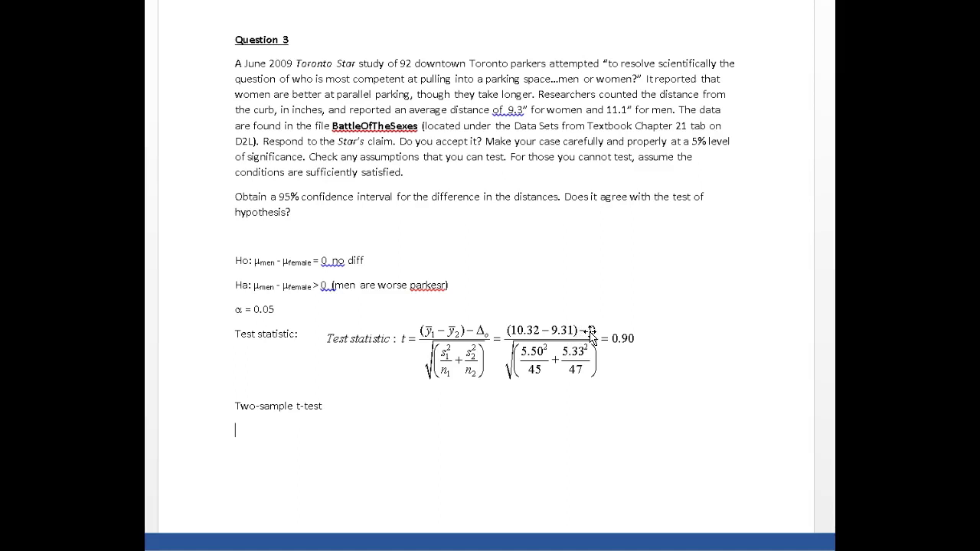
pyautogui.click(326, 260)
pyautogui.click(632, 280)
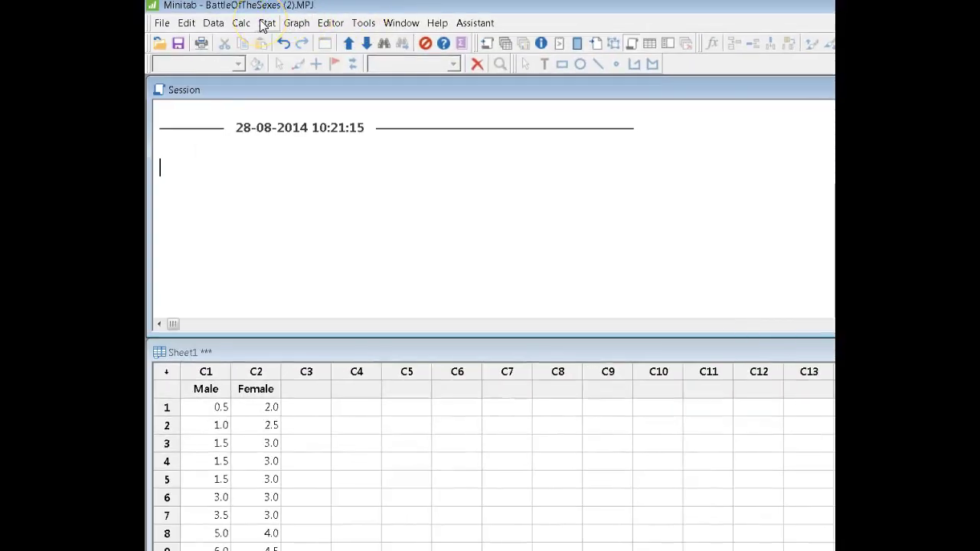
# Start a 2-Sample t test with each sample in its own column.
pyautogui.click(314, 443)
pyautogui.scroll(-10, 309, 441)
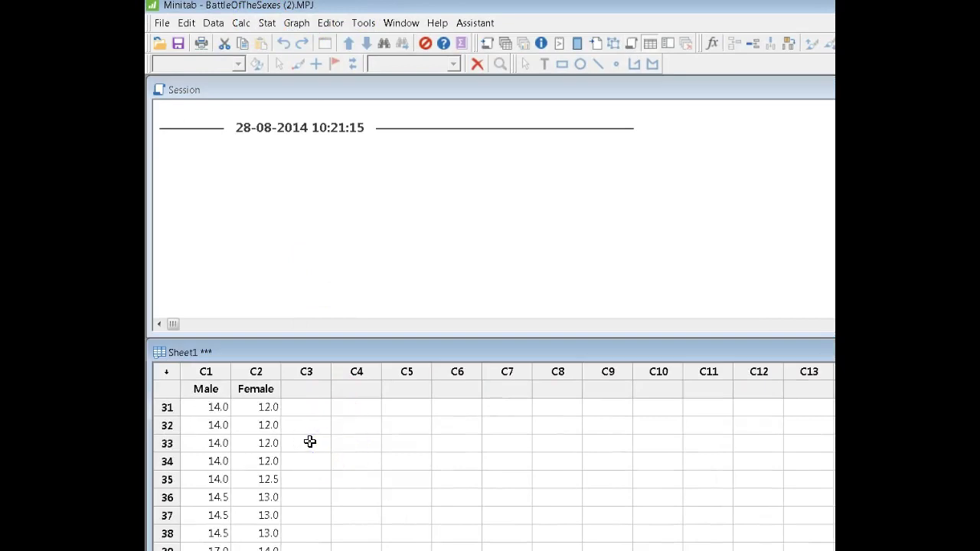
pyautogui.scroll(-5, 309, 442)
pyautogui.scroll(1, 310, 442)
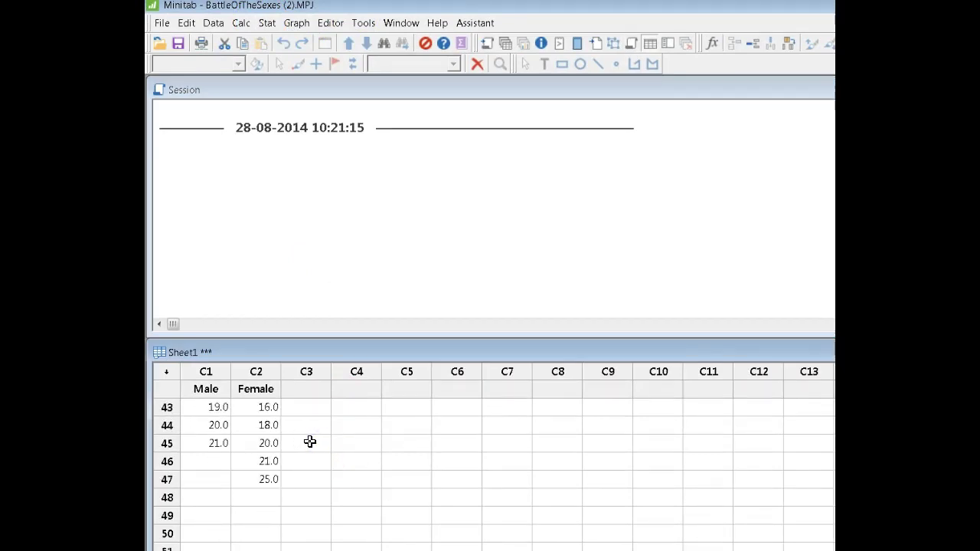
pyautogui.scroll(14, 309, 441)
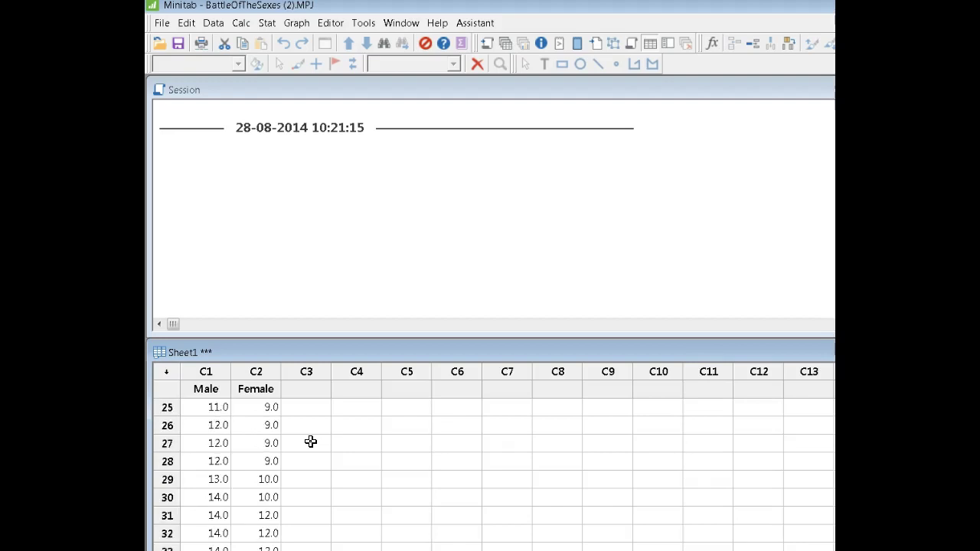
pyautogui.click(266, 23)
pyautogui.moveTo(304, 51)
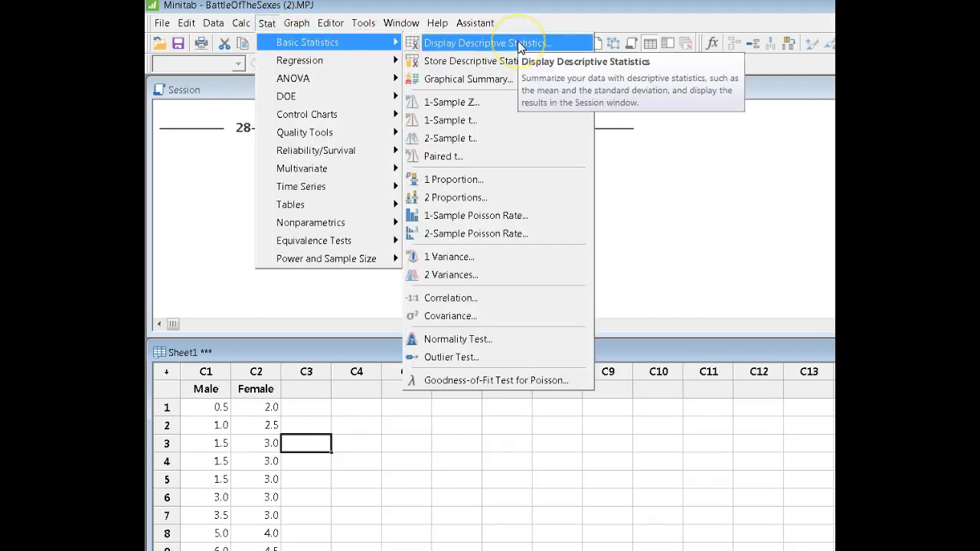
pyautogui.click(494, 138)
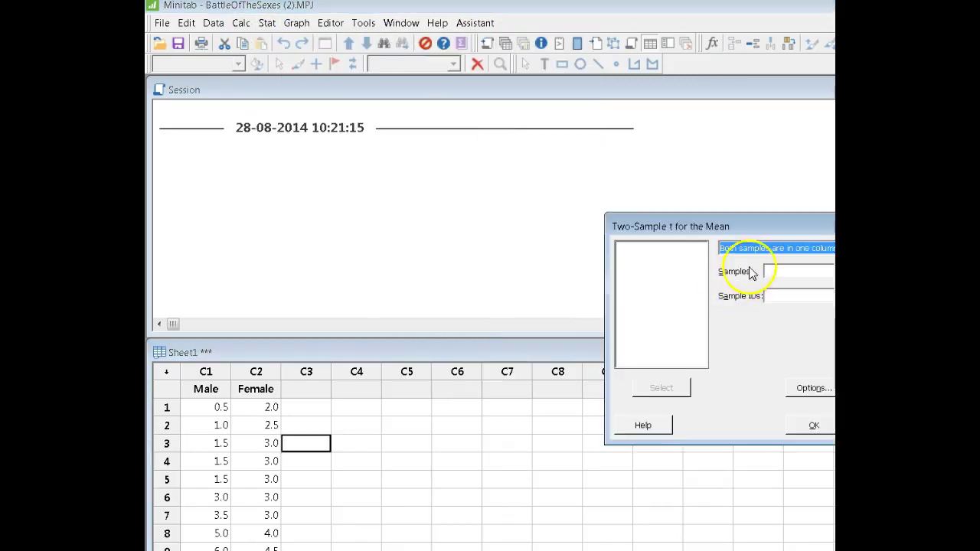
pyautogui.moveTo(727, 218); pyautogui.dragTo(503, 171)
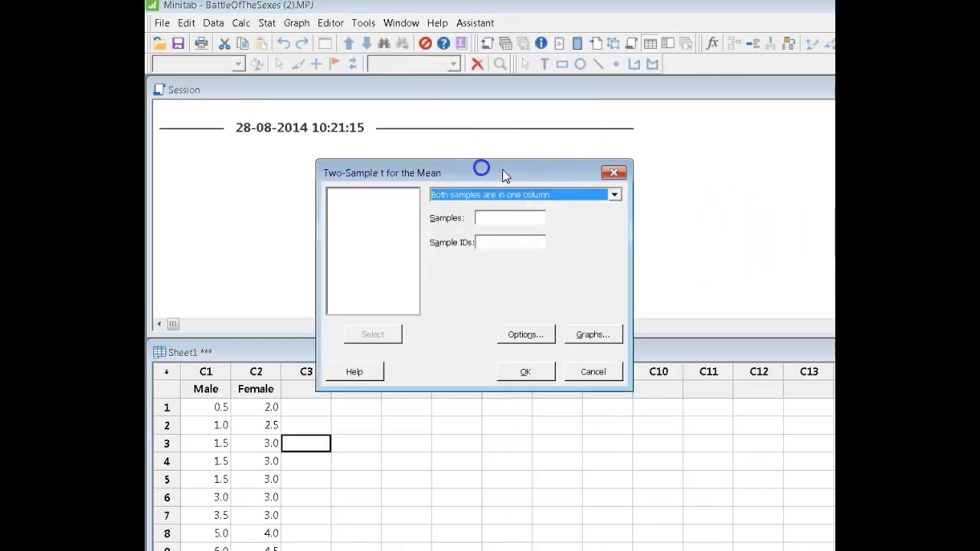
pyautogui.click(615, 196)
pyautogui.click(568, 218)
# Assign Male as Sample 1 and Female as Sample 2, then bring up Options.
pyautogui.click(516, 222)
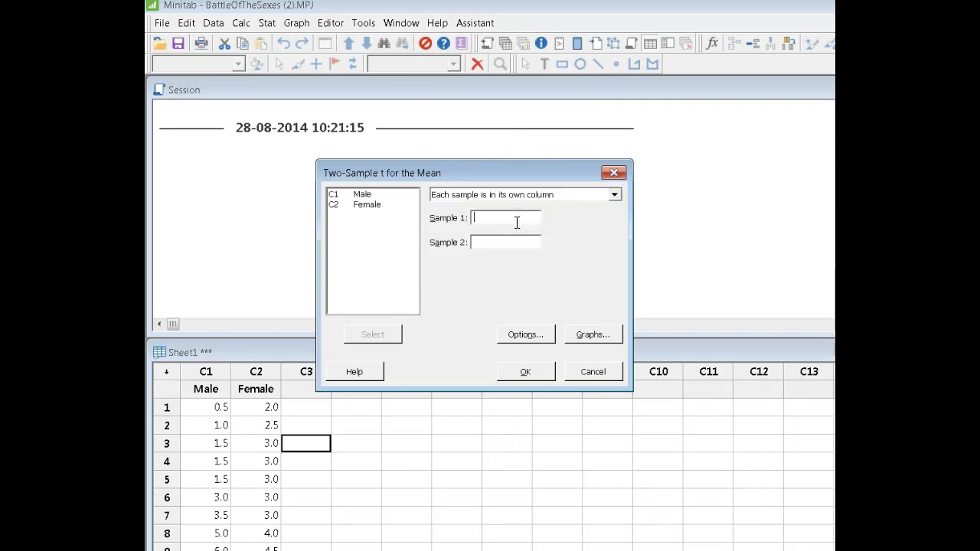
pyautogui.click(363, 195)
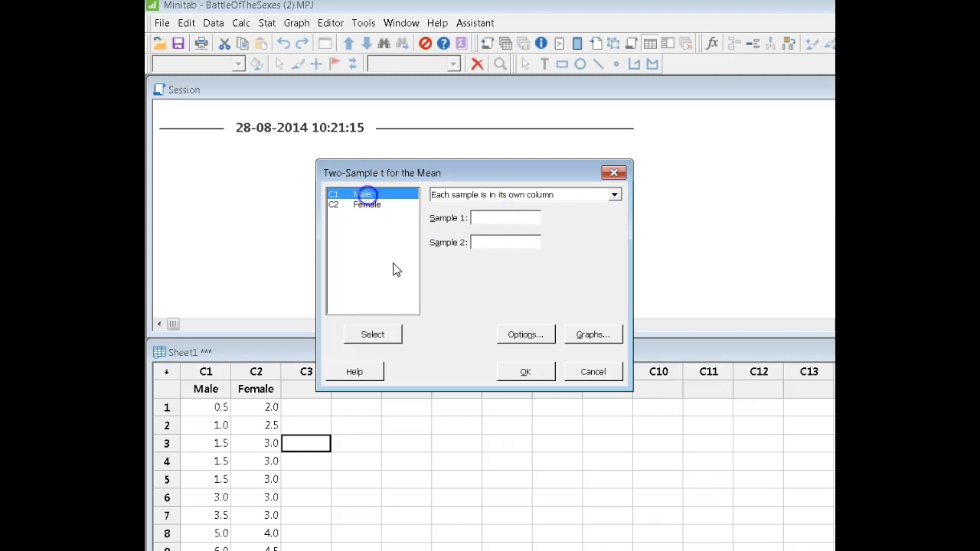
pyautogui.click(383, 335)
pyautogui.click(370, 205)
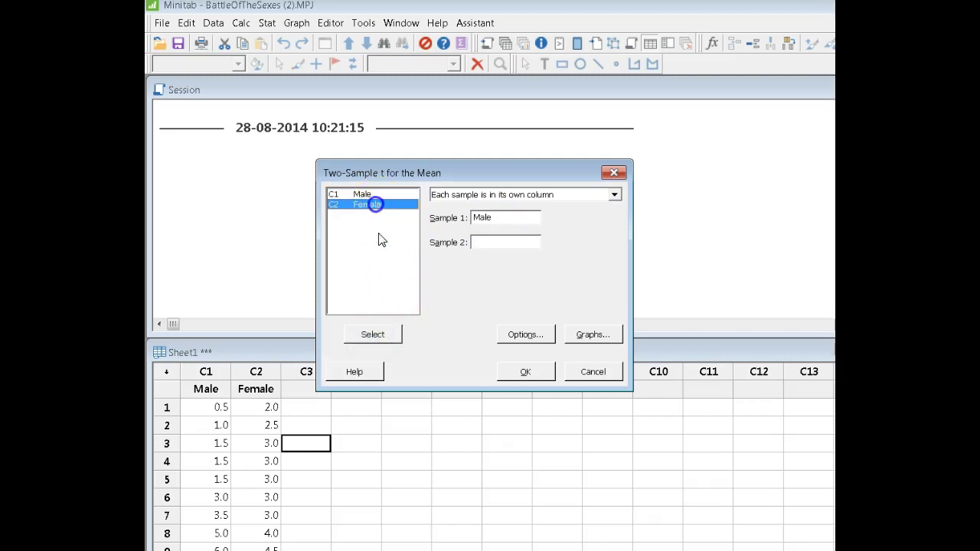
pyautogui.click(374, 335)
pyautogui.click(538, 335)
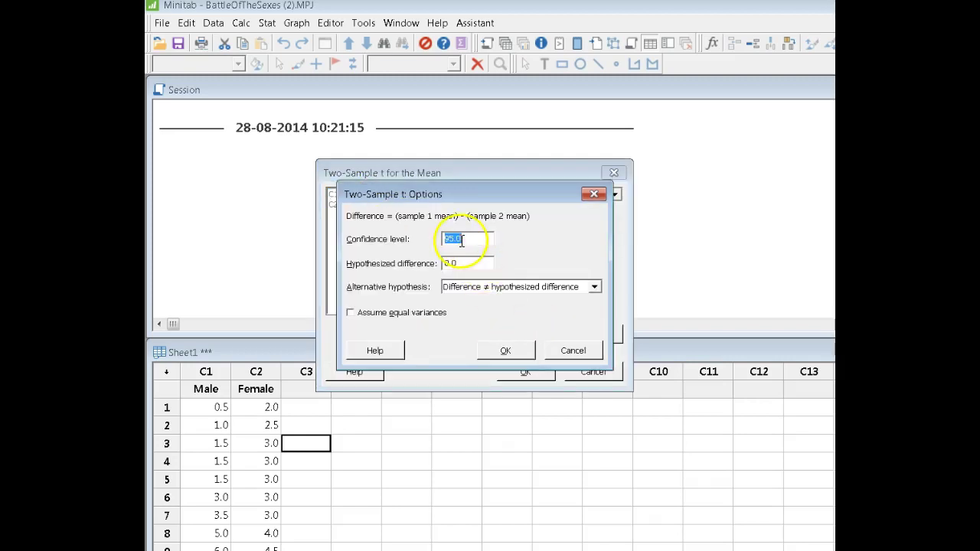
# Set the alternative to 'greater than' with a hypothesized difference of 0.0.
pyautogui.click(458, 262)
pyautogui.click(593, 287)
pyautogui.click(503, 321)
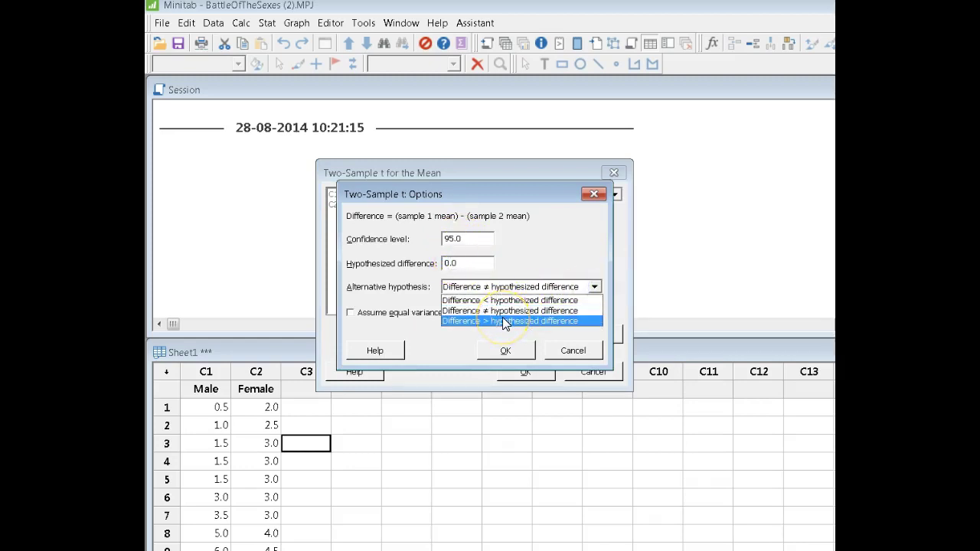
pyautogui.click(465, 263)
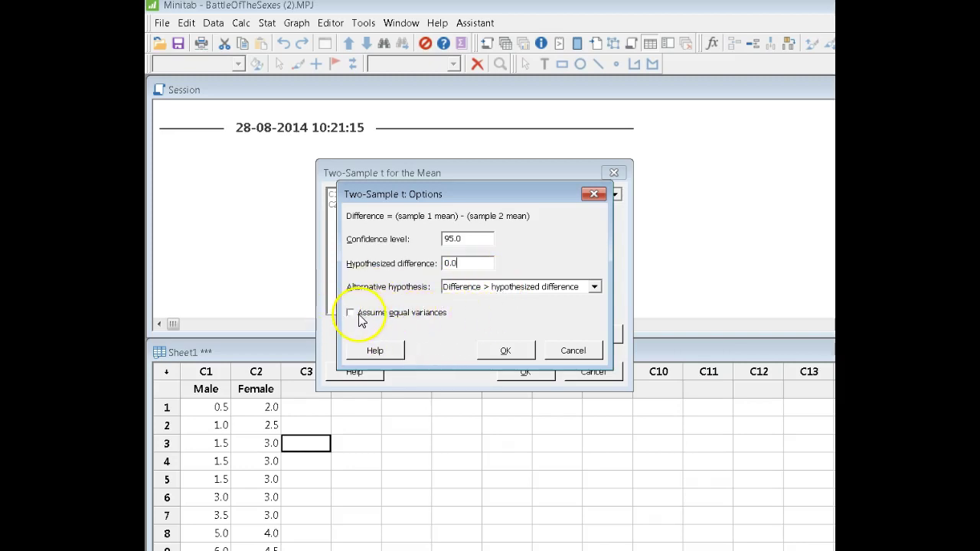
pyautogui.click(506, 350)
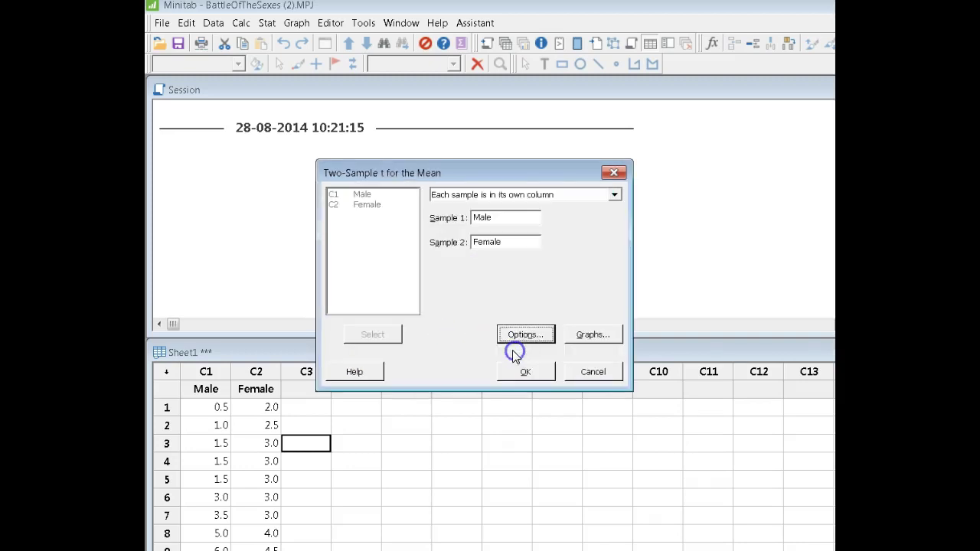
# Request a boxplot of both samples and run the test.
pyautogui.click(593, 336)
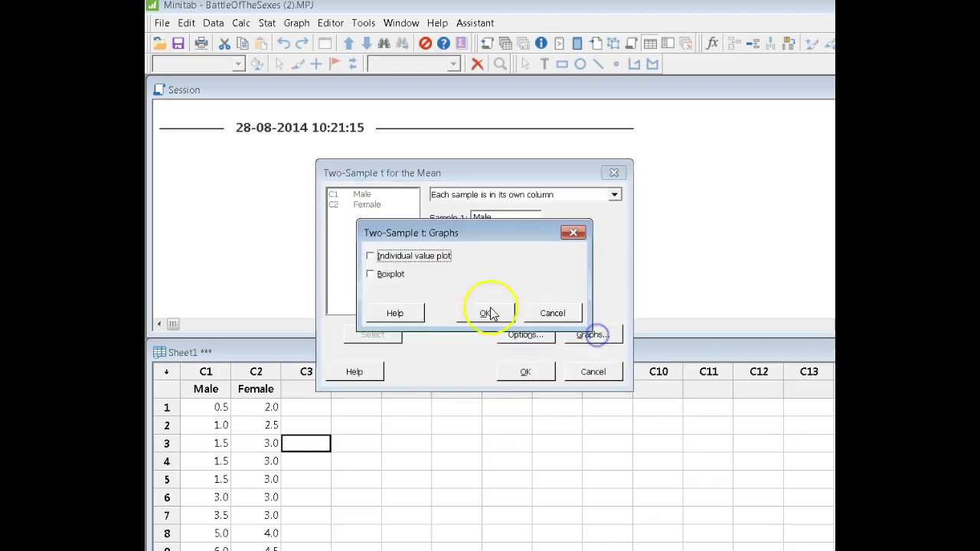
pyautogui.click(372, 273)
pyautogui.click(490, 313)
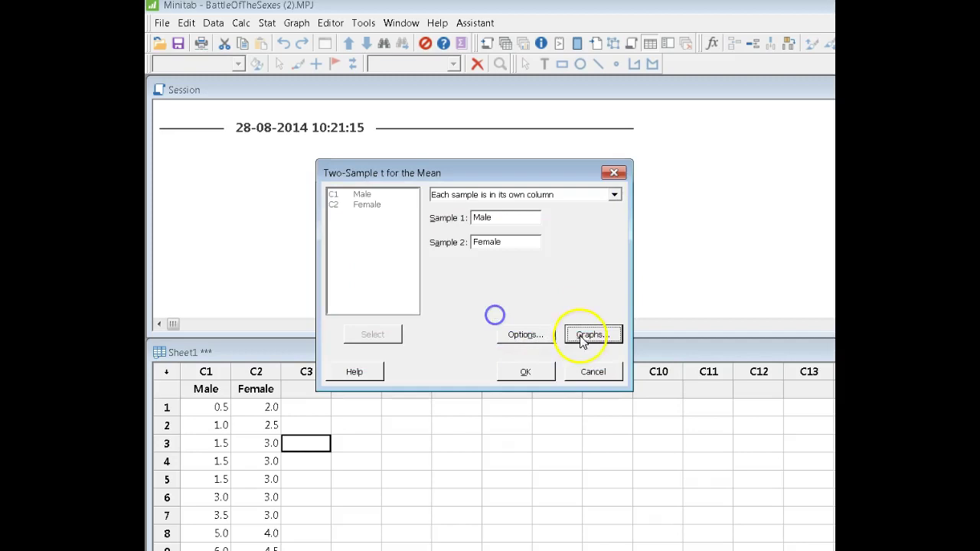
pyautogui.click(540, 372)
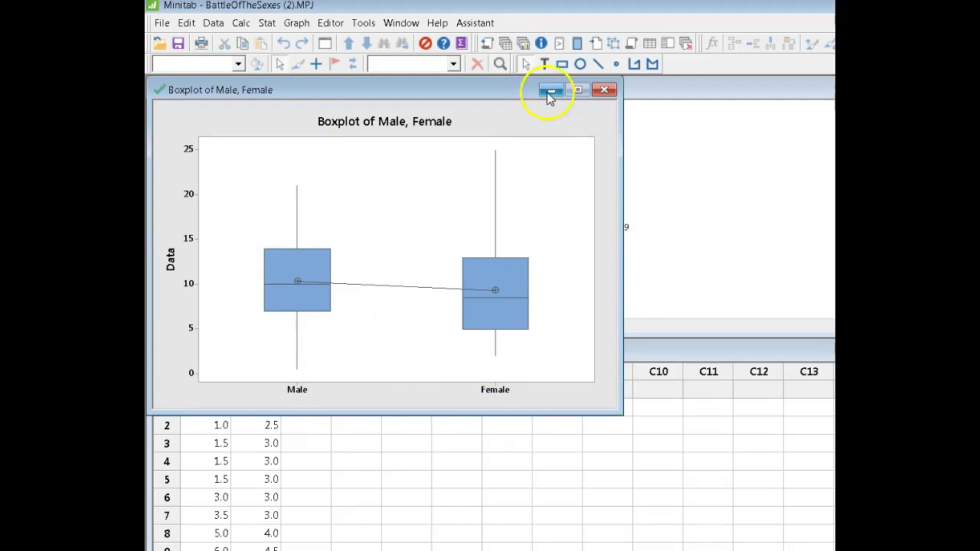
# Hide the boxplot and copy the t-test output (T-Value 0.90, P-Value 0.186) from the Session window.
pyautogui.click(551, 90)
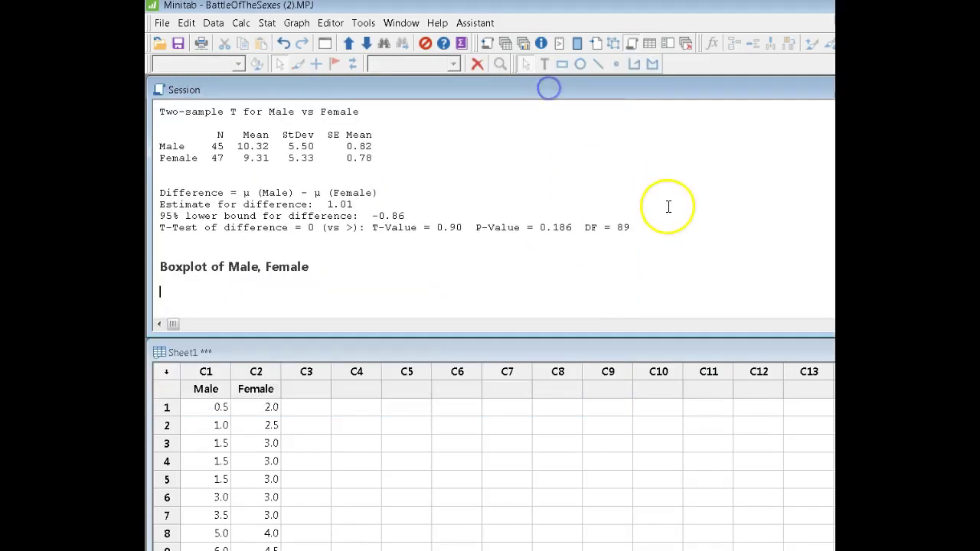
pyautogui.click(663, 248)
pyautogui.scroll(3, 405, 207)
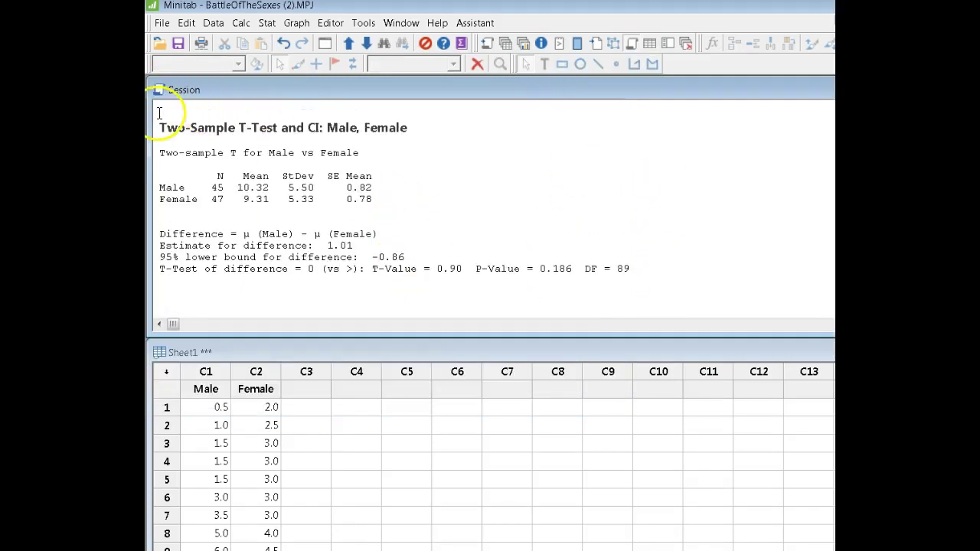
pyautogui.moveTo(158, 124); pyautogui.dragTo(660, 264)
pyautogui.click(245, 43)
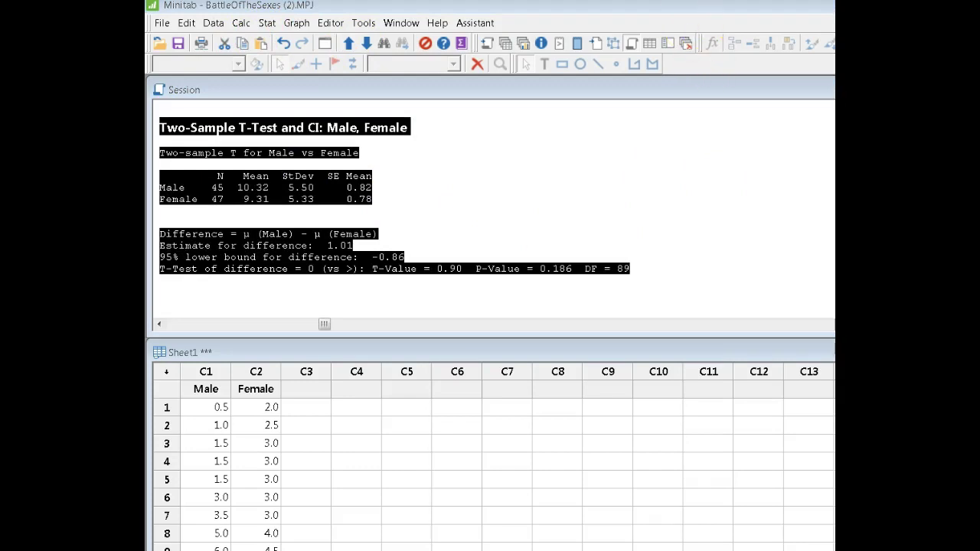
# Paste the copied Minitab t-test output into the Word answer.
pyautogui.hotkey('alt', 'Tab')
pyautogui.hotkey('ctrl', 'v')
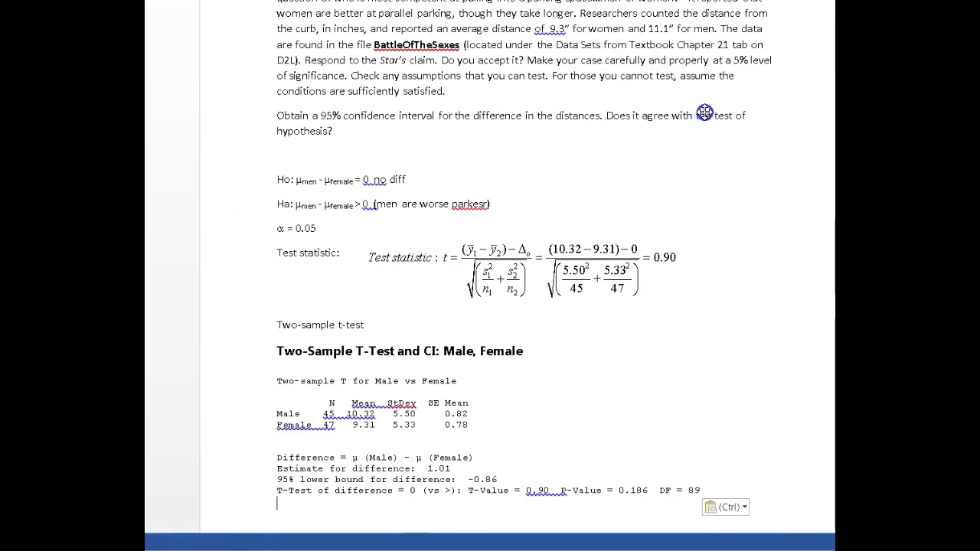
pyautogui.hscroll(1, 704, 113)
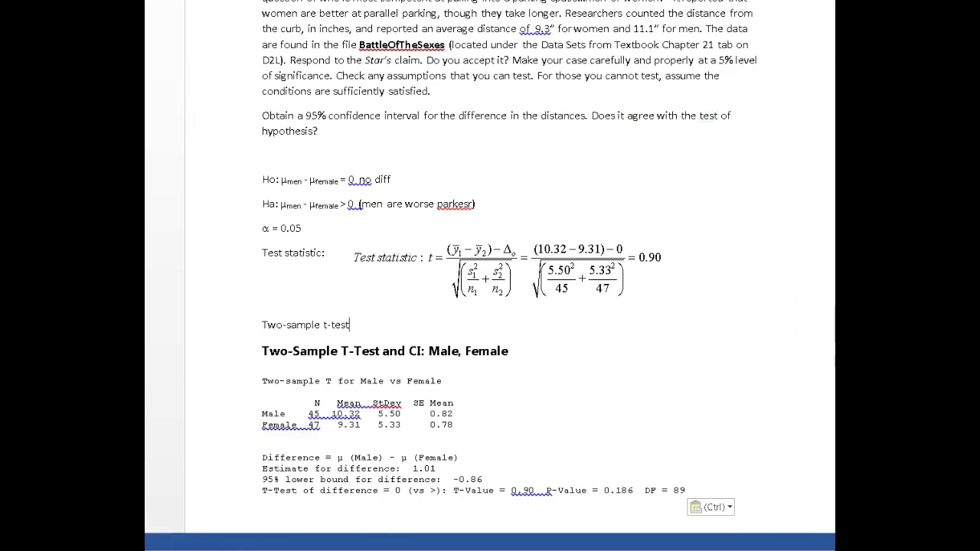
pyautogui.scroll(-3, 605, 225)
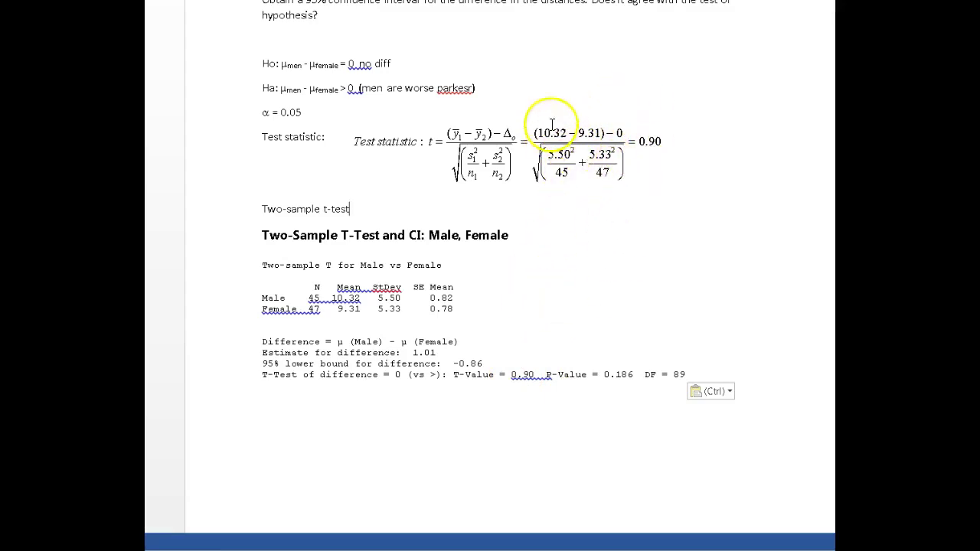
# Review the key output values: T-Value 0.90, estimate 1.01 and DF = 89.
pyautogui.click(523, 376)
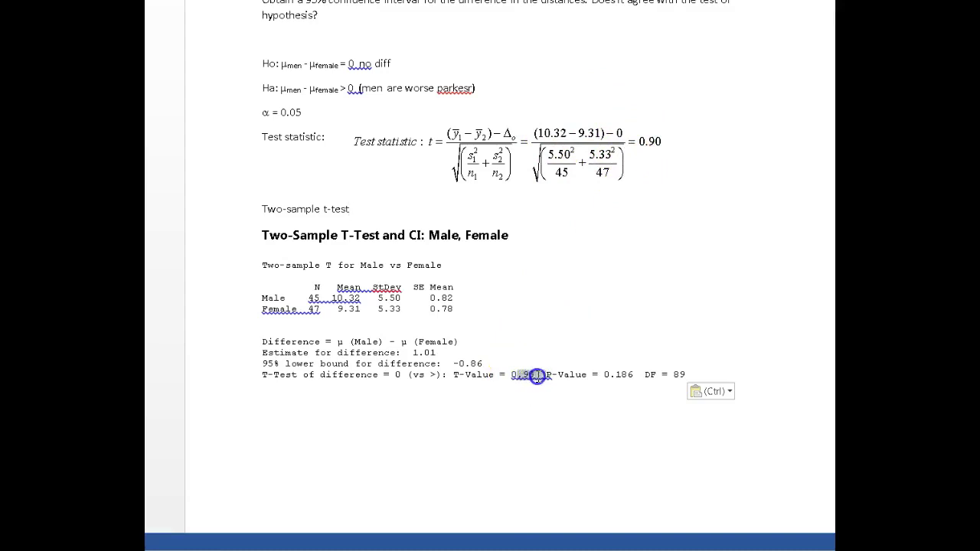
pyautogui.click(631, 280)
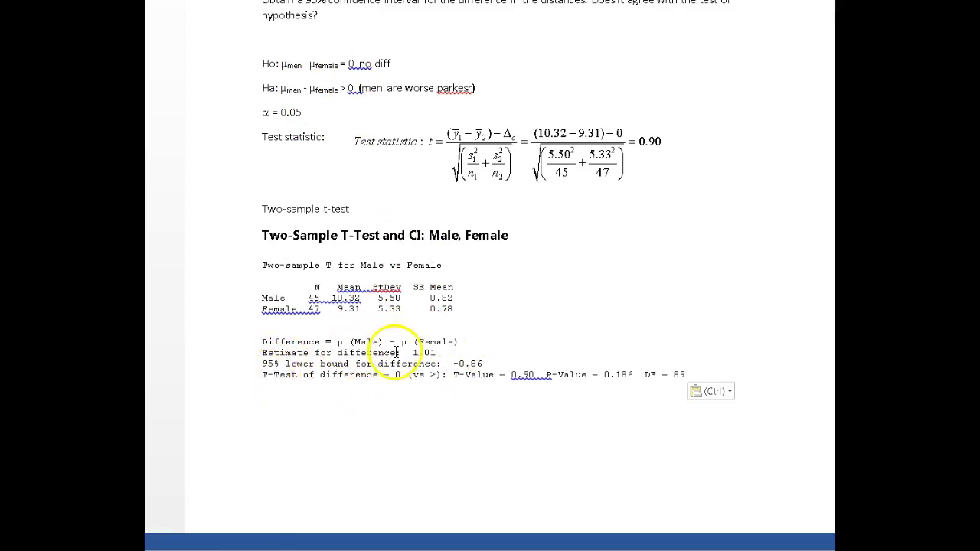
pyautogui.moveTo(398, 352); pyautogui.dragTo(437, 353)
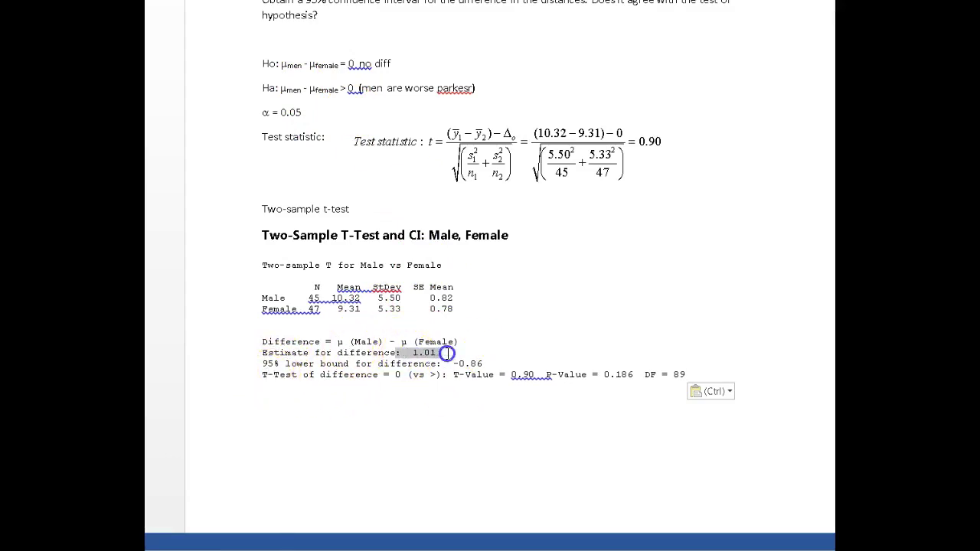
pyautogui.click(423, 392)
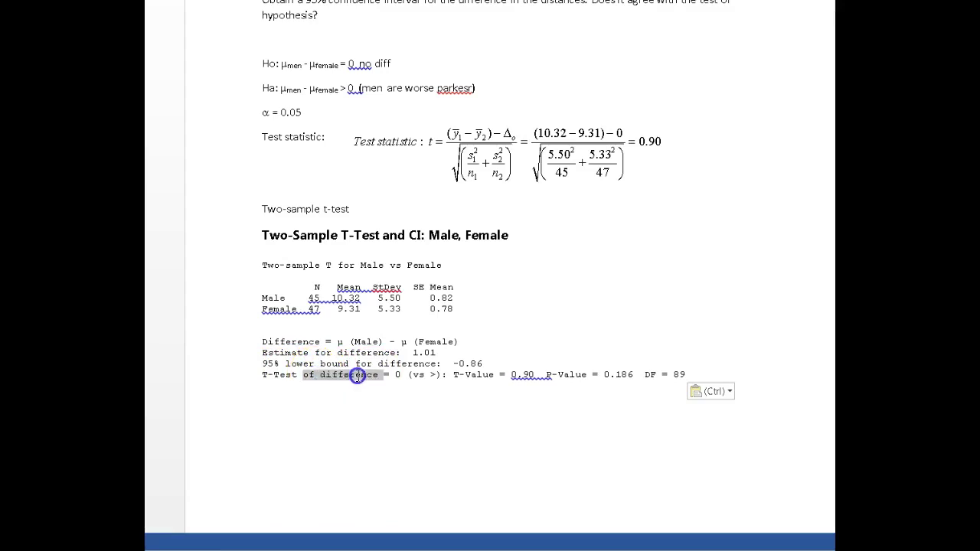
pyautogui.moveTo(358, 375); pyautogui.dragTo(437, 379)
pyautogui.click(416, 395)
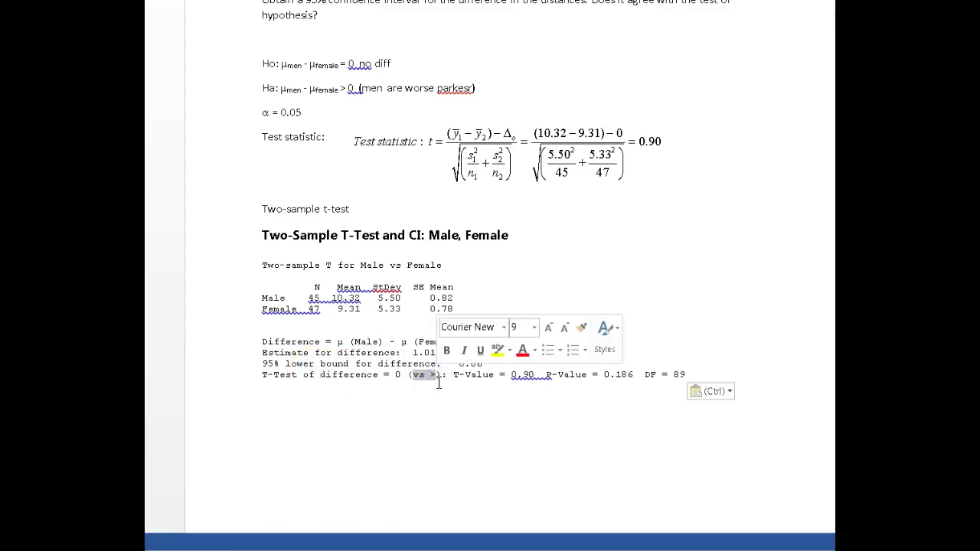
pyautogui.click(438, 380)
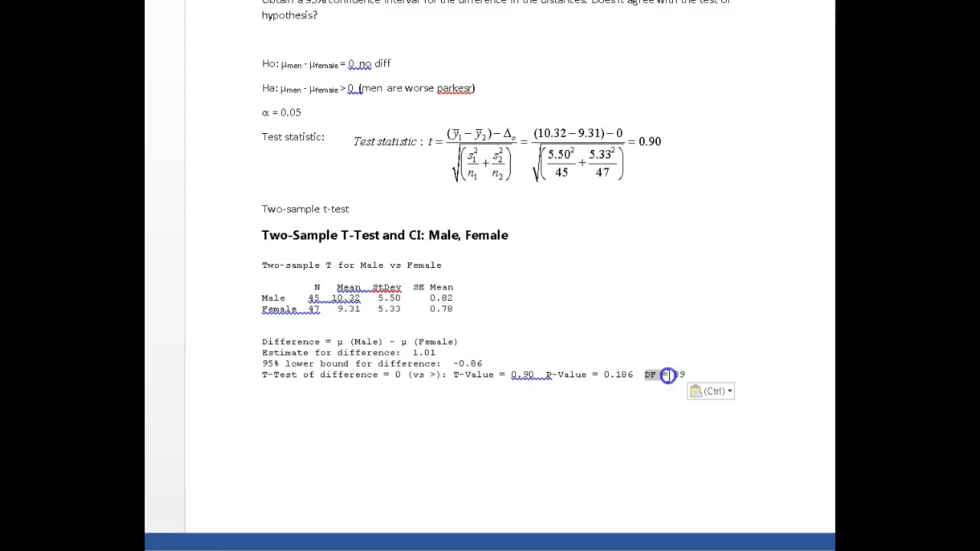
pyautogui.click(691, 374)
pyautogui.click(686, 417)
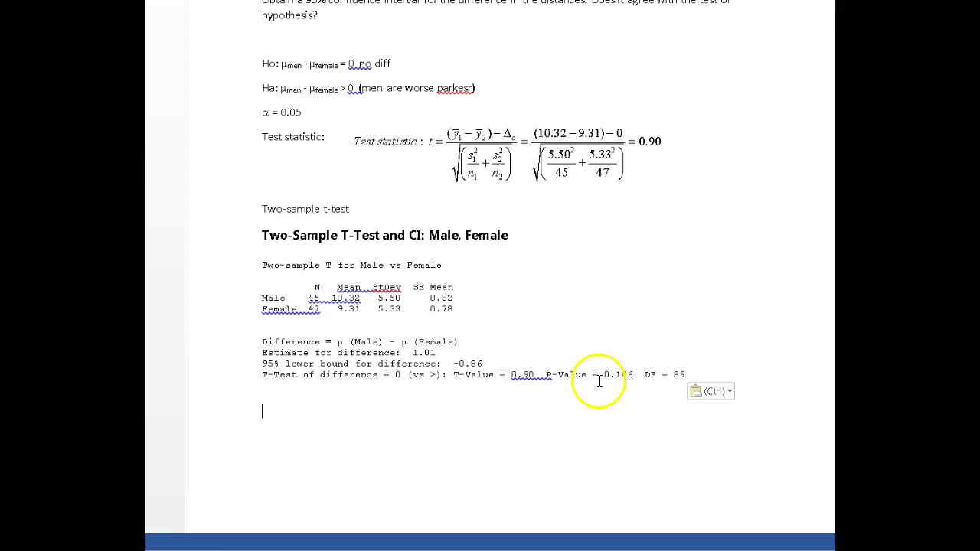
# Type 'Is p < 0.05? No. Fail to reject Ho' below the output.
pyautogui.moveTo(547, 374); pyautogui.dragTo(648, 369)
pyautogui.click(635, 409)
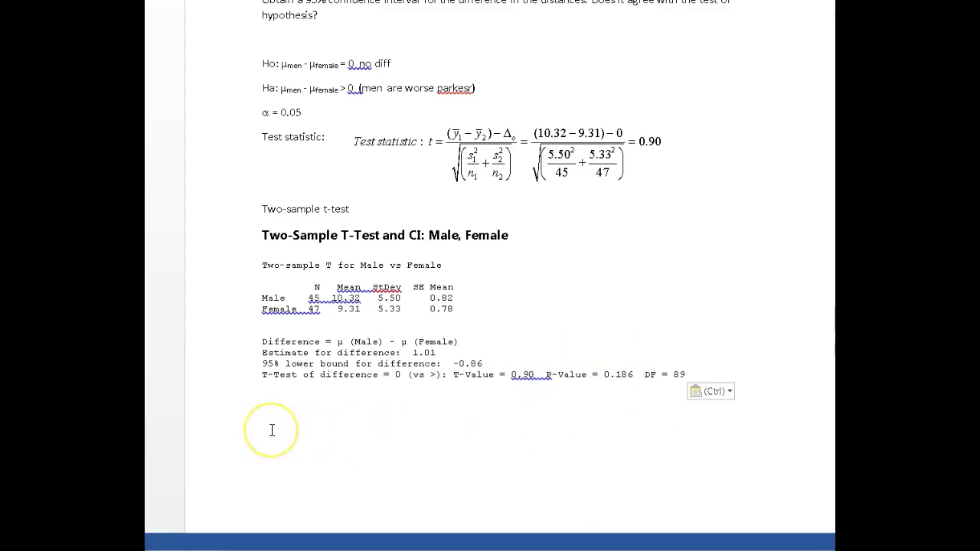
pyautogui.write('Is')
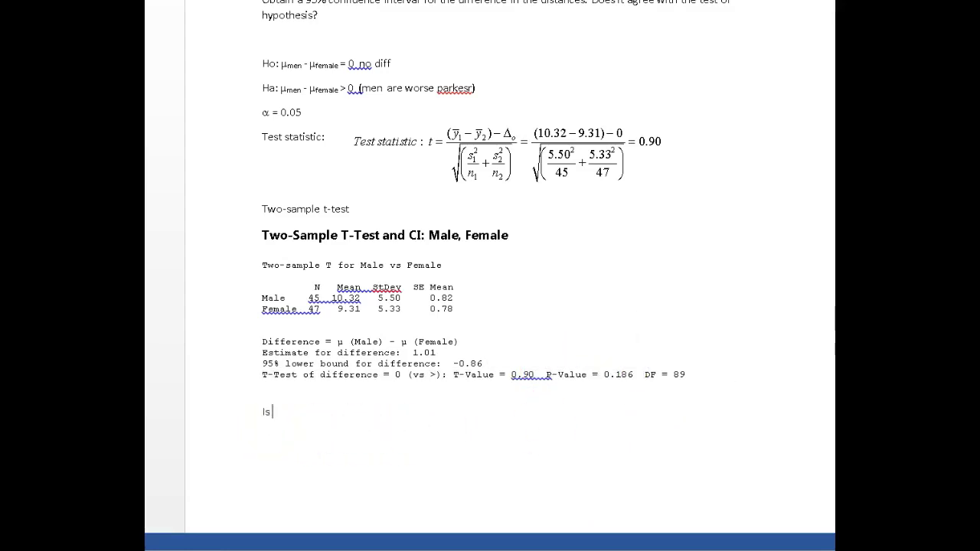
pyautogui.write(' p < 0.05?')
pyautogui.write('No. Fail to reject Ho.')
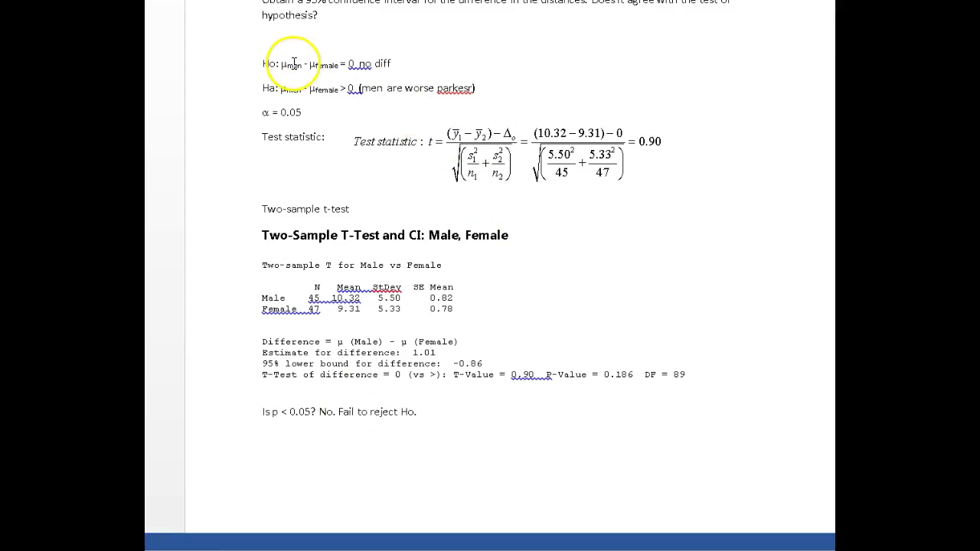
# Check the conclusion against the null hypothesis and the question's wording.
pyautogui.moveTo(287, 66); pyautogui.dragTo(417, 75)
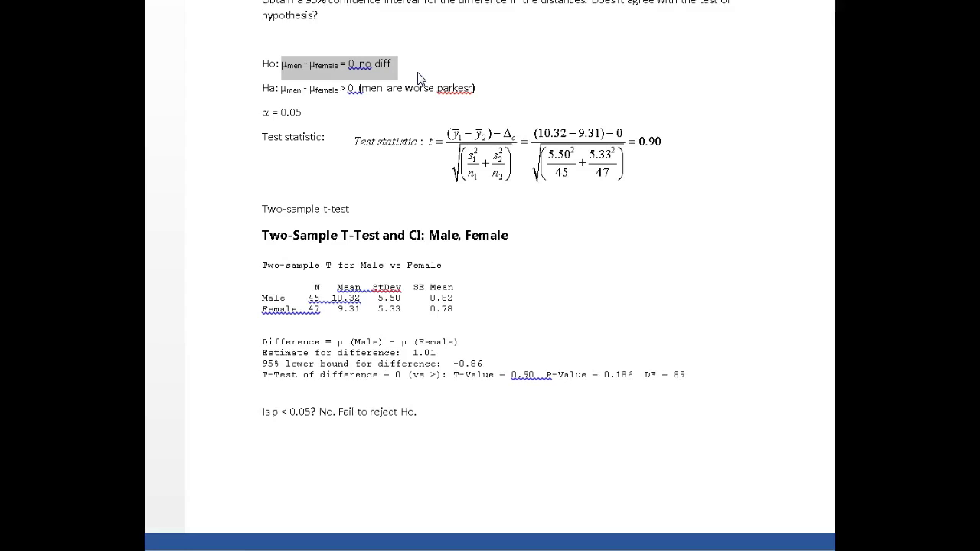
pyautogui.click(514, 436)
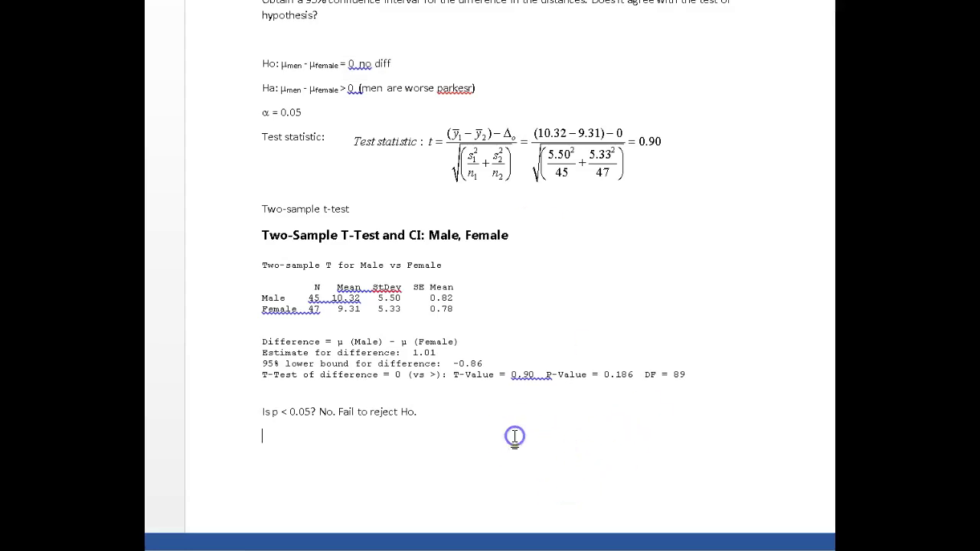
pyautogui.scroll(5, 514, 436)
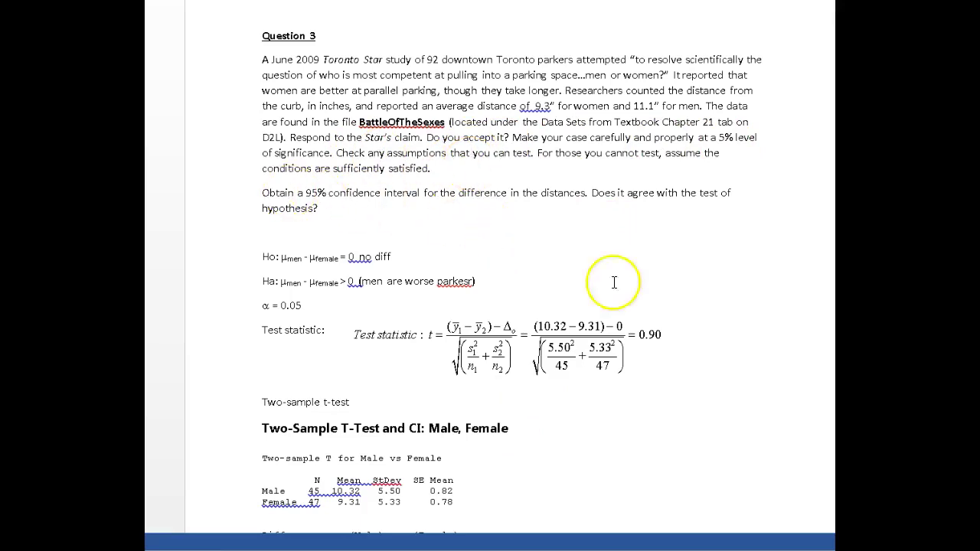
pyautogui.click(543, 196)
pyautogui.scroll(-3, 710, 298)
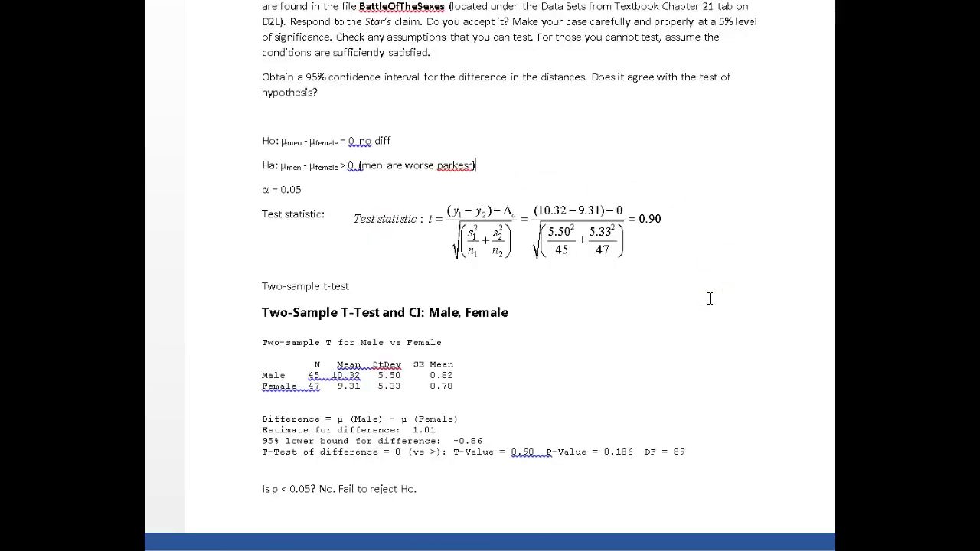
pyautogui.scroll(-5, 709, 298)
pyautogui.scroll(2, 709, 298)
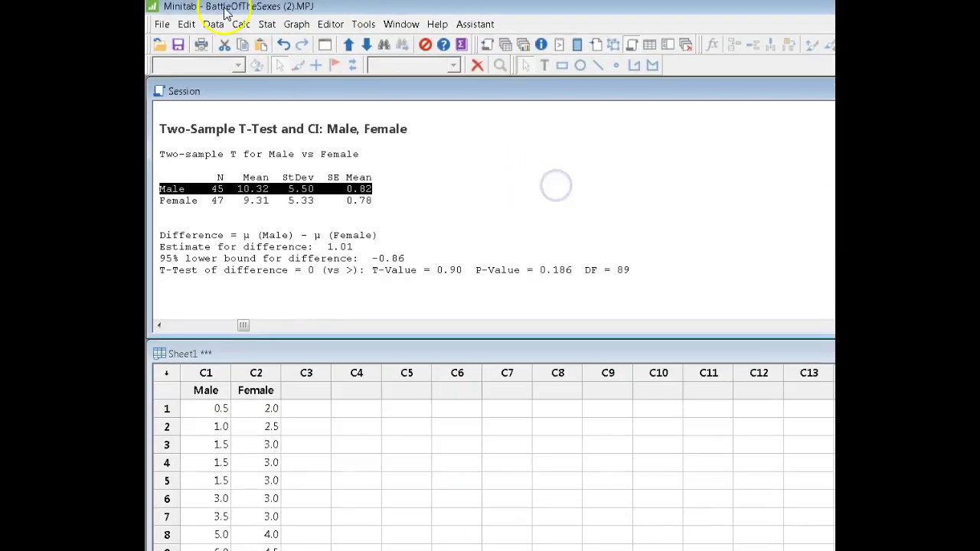
# Rerun the 2-Sample t test with a two-sided (≠) alternative.
pyautogui.click(266, 24)
pyautogui.moveTo(276, 43)
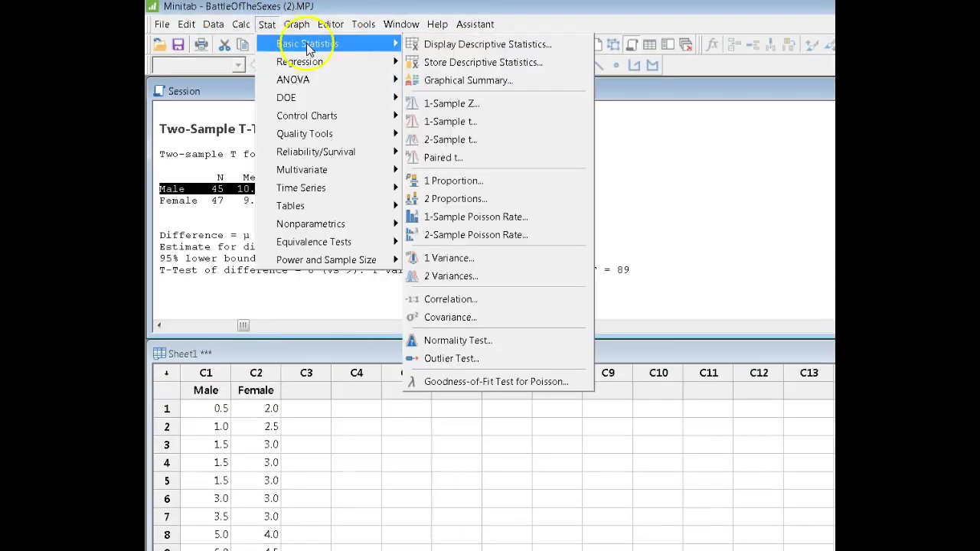
pyautogui.click(484, 145)
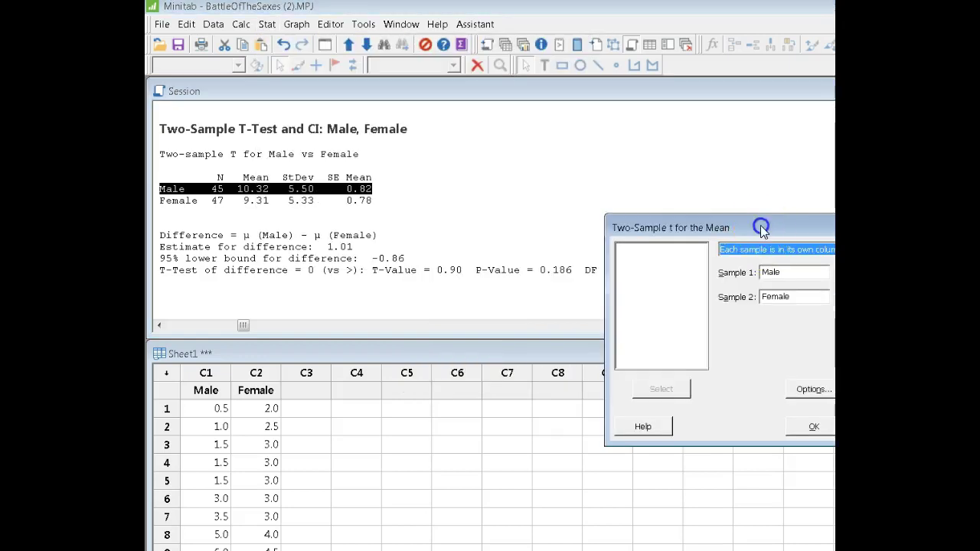
pyautogui.moveTo(759, 221); pyautogui.dragTo(523, 158)
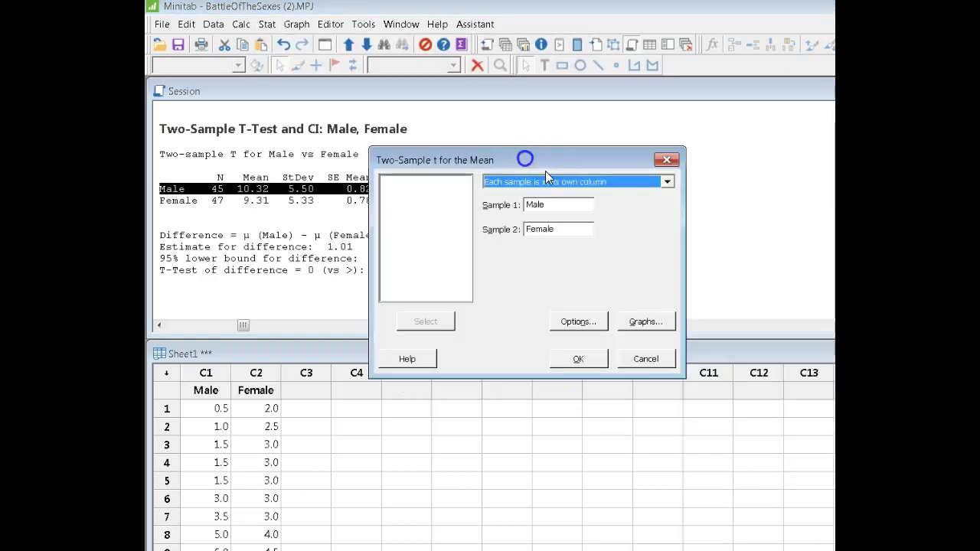
pyautogui.click(586, 322)
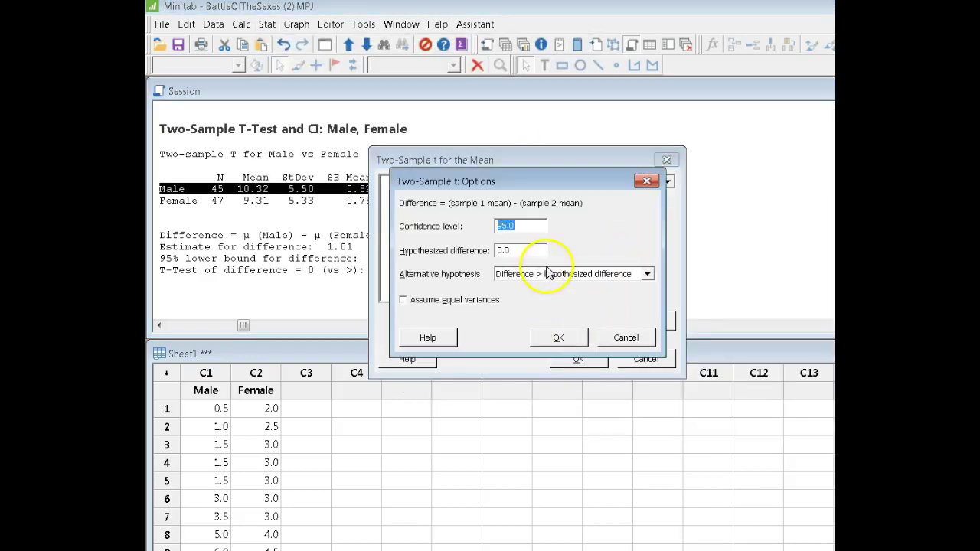
pyautogui.click(647, 273)
pyautogui.click(560, 297)
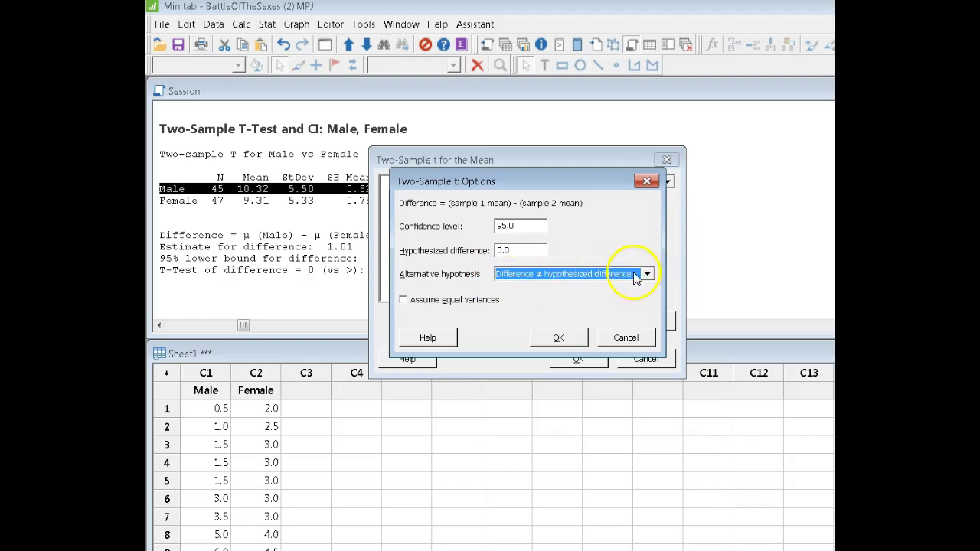
pyautogui.click(576, 336)
pyautogui.click(583, 359)
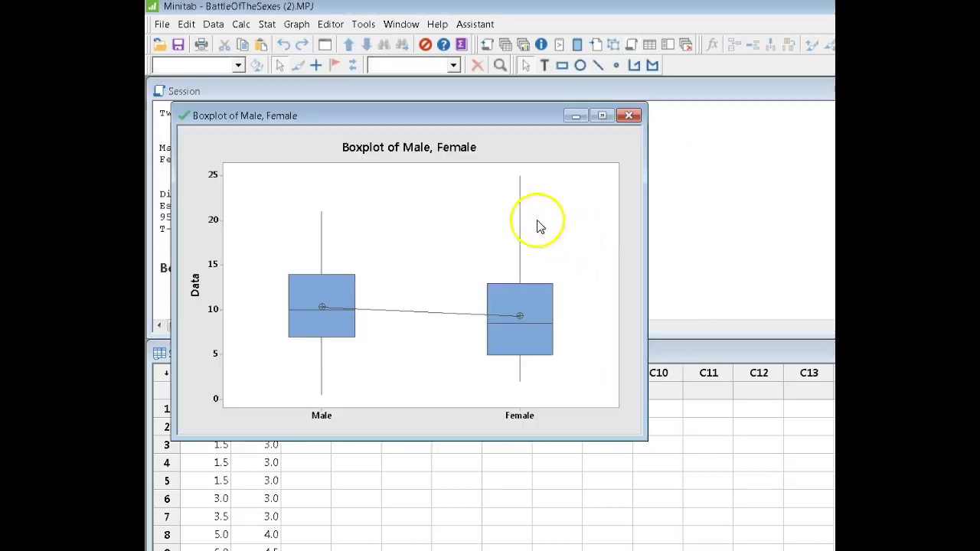
# Discard the new boxplot without saving and select the 95% CI line (-1.23, 3.26).
pyautogui.click(626, 116)
pyautogui.click(810, 378)
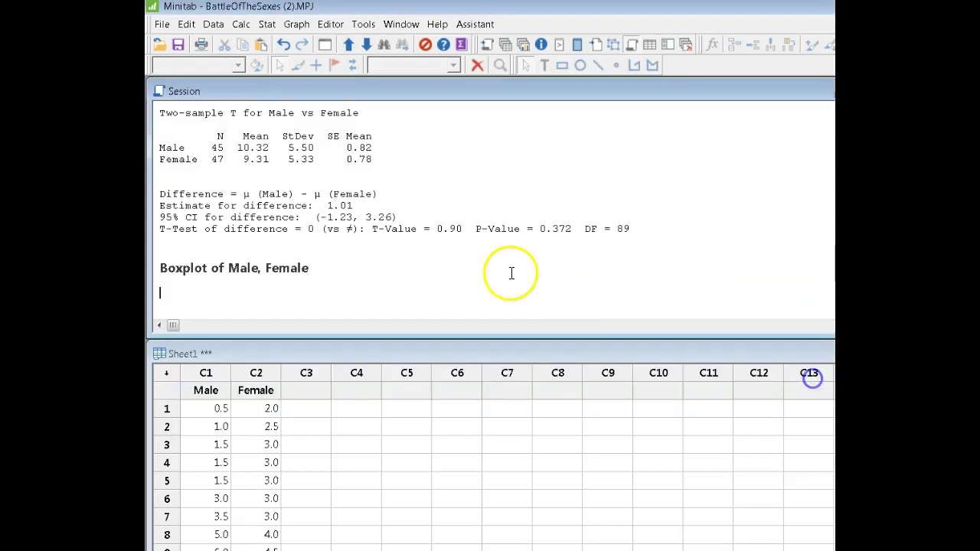
pyautogui.moveTo(160, 217); pyautogui.dragTo(397, 217)
pyautogui.hotkey('ctrl', 'c')
pyautogui.click(242, 44)
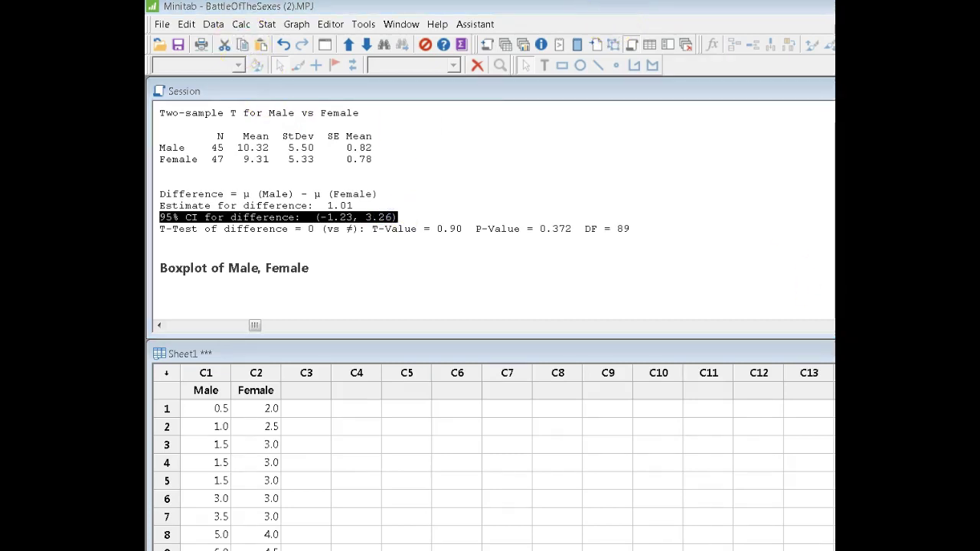
# Paste the CI line, colour (-1.23, 3.26) red, and note that 0 lies in this interval.
pyautogui.hotkey('ctrl', 'v')
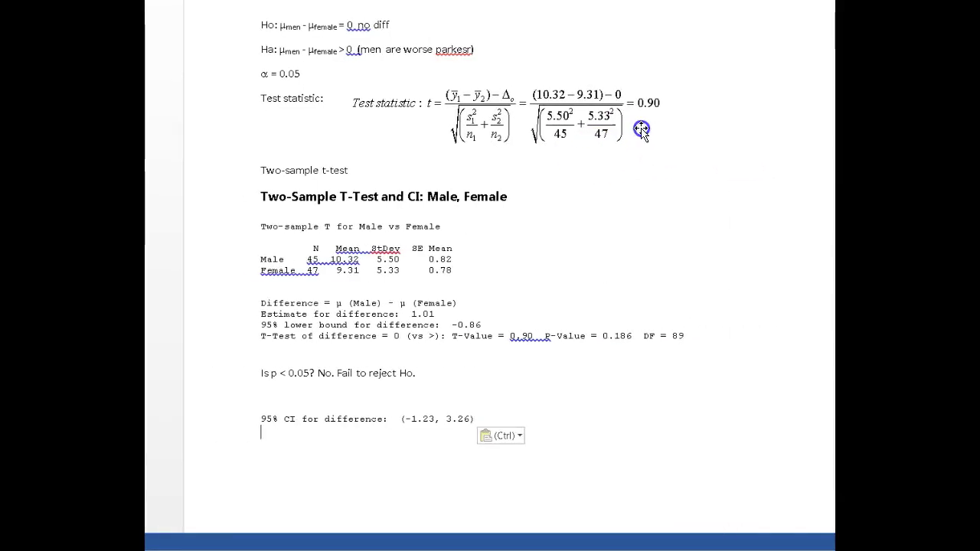
pyautogui.click(472, 436)
pyautogui.moveTo(406, 418); pyautogui.dragTo(481, 418)
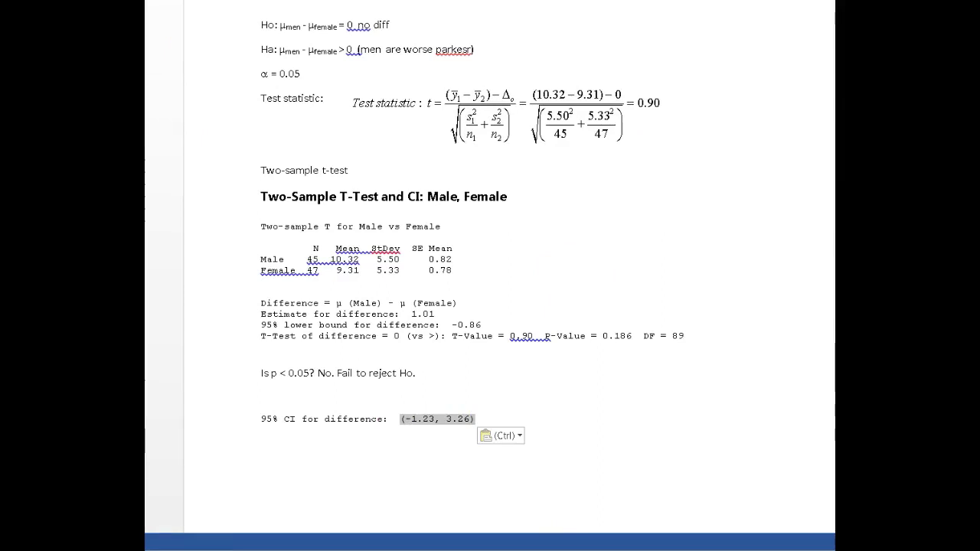
pyautogui.click(416, 465)
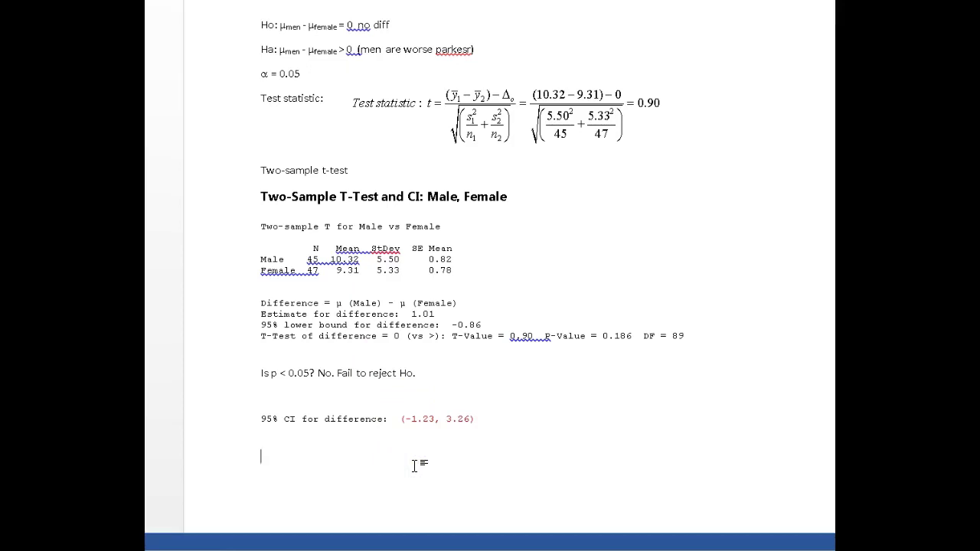
pyautogui.click(421, 430)
pyautogui.click(481, 419)
pyautogui.write('0 1ies in this')
pyautogui.write(' intreval')
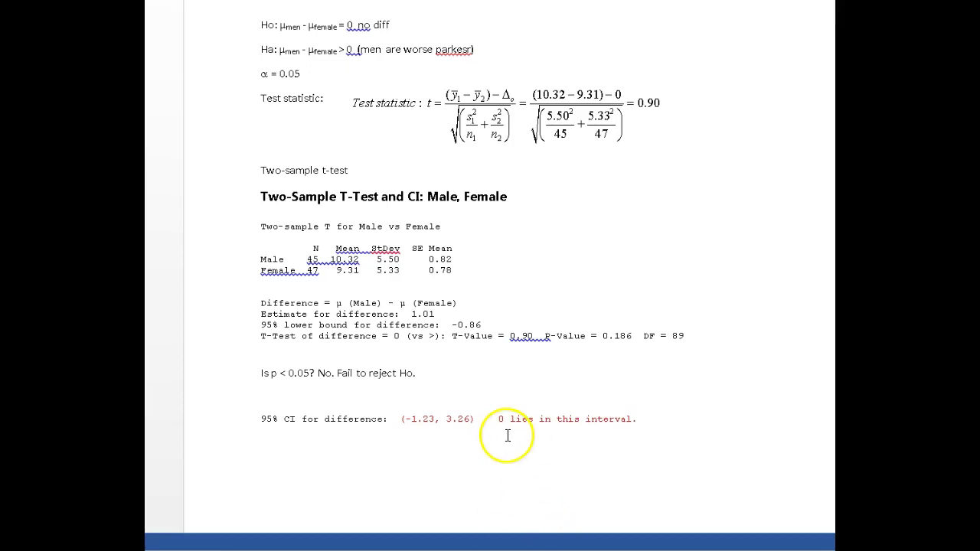
pyautogui.write('. No sig diff in the average dist')
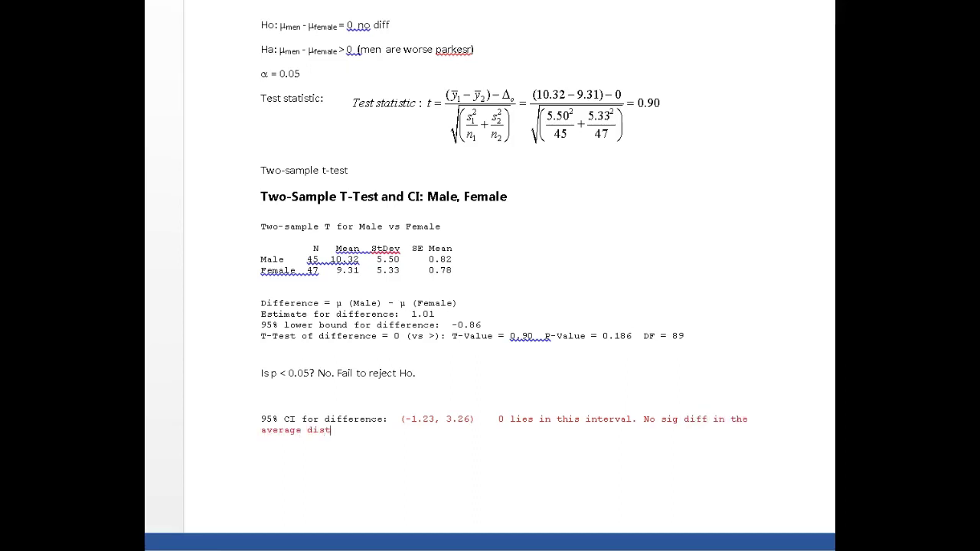
pyautogui.write('orm the curb.')
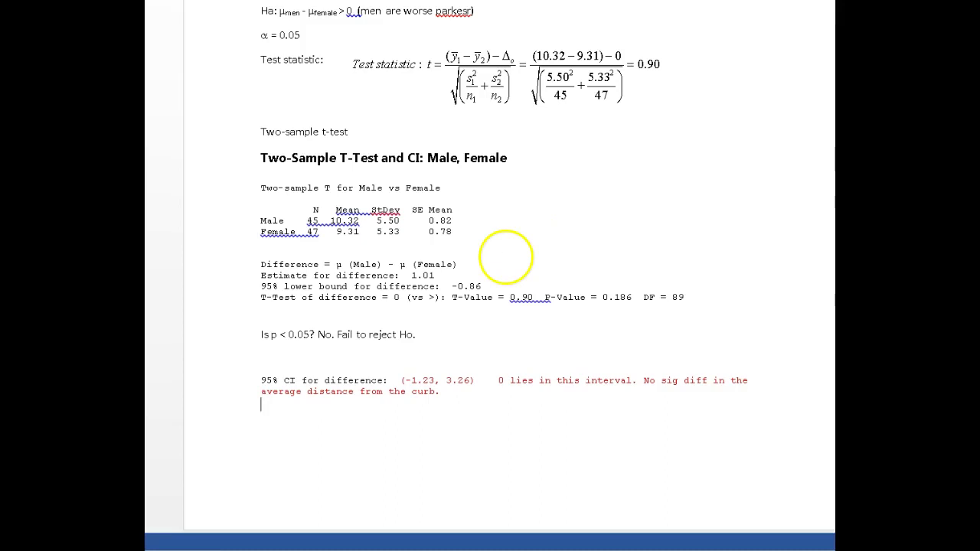
# Add a page break, head the new page 'Assumptions:', and move the Male/Female boxplot directly beneath it.
pyautogui.hotkey('ctrl', 'Return')
pyautogui.write('Assumpt')
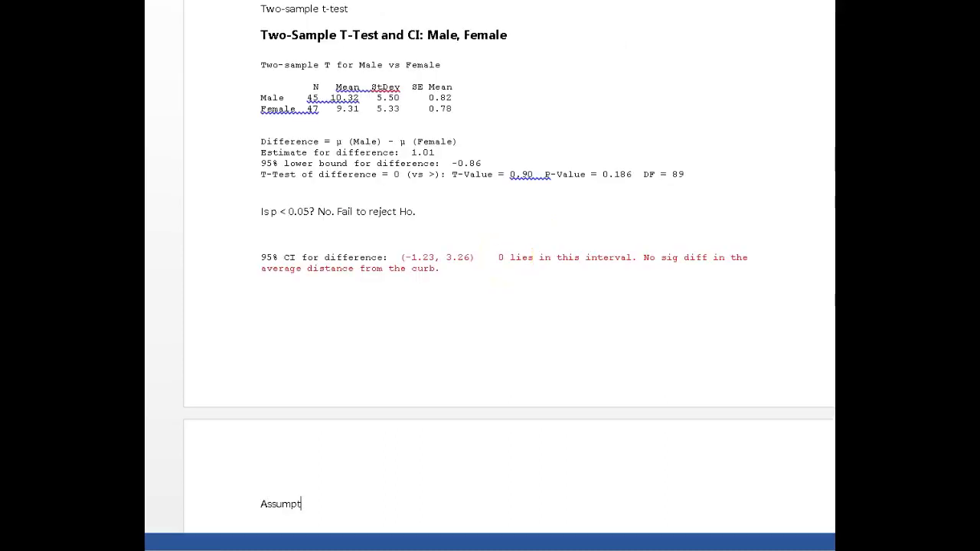
pyautogui.write('ions:')
pyautogui.scroll(-5, 498, 278)
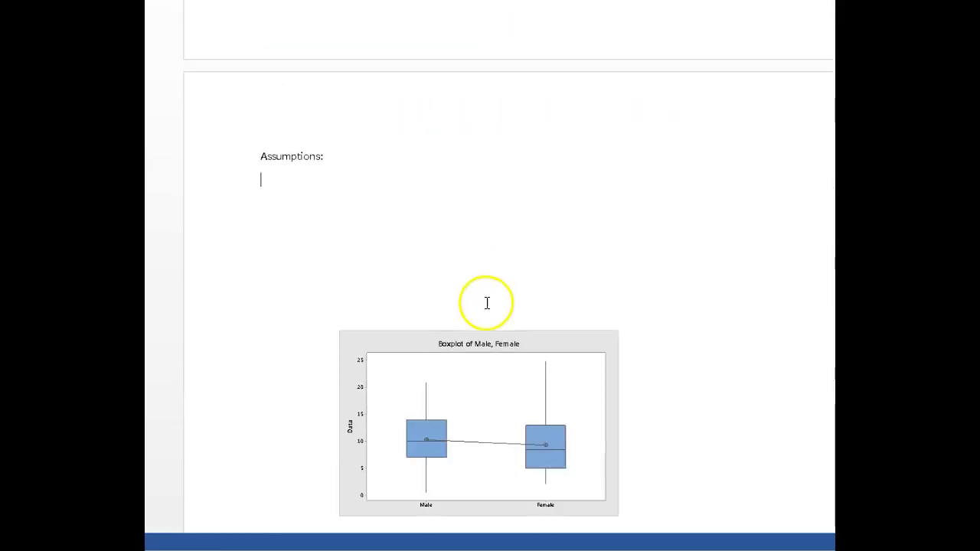
pyautogui.moveTo(479, 333); pyautogui.dragTo(413, 234)
pyautogui.click(578, 275)
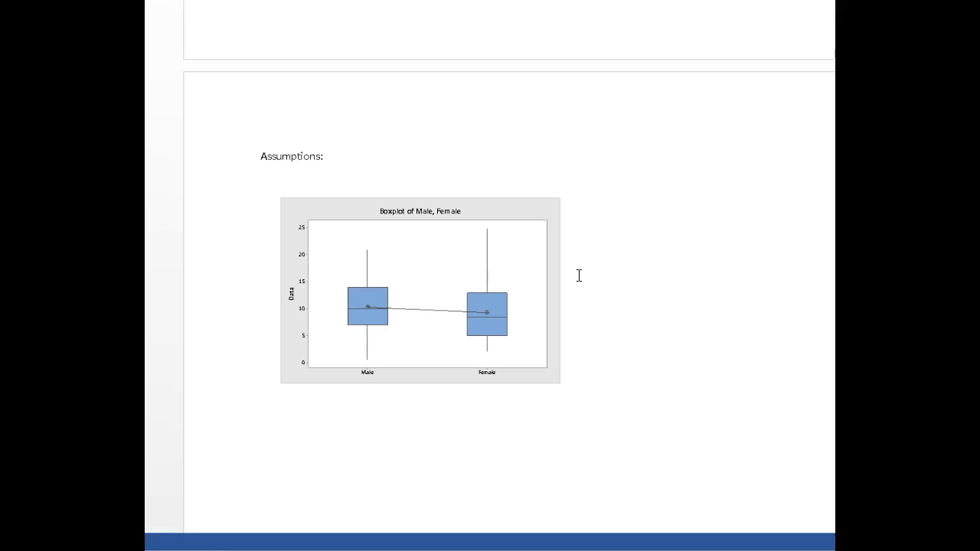
pyautogui.moveTo(510, 260); pyautogui.dragTo(500, 248)
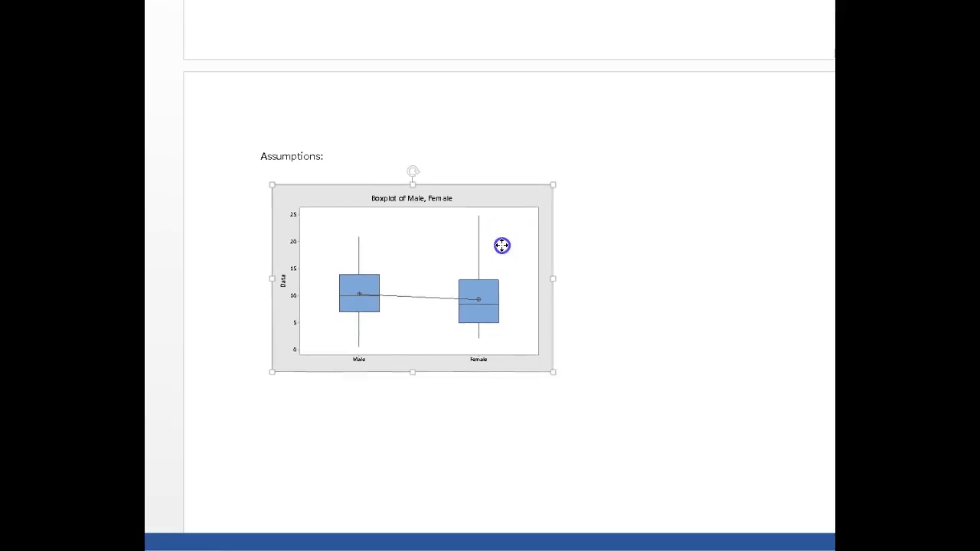
pyautogui.click(643, 364)
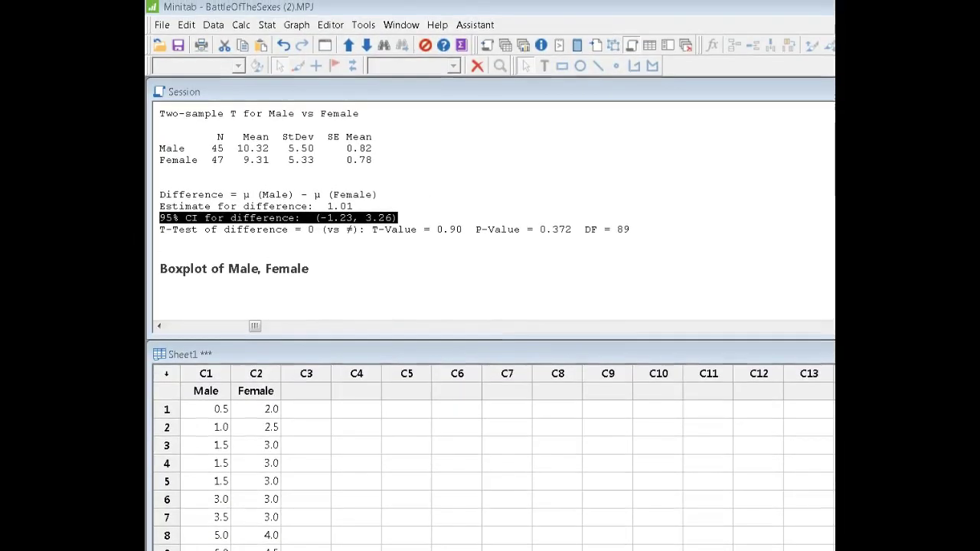
# Run a Ryan-Joiner normality test on the Male column to produce its probability plot.
pyautogui.click(469, 123)
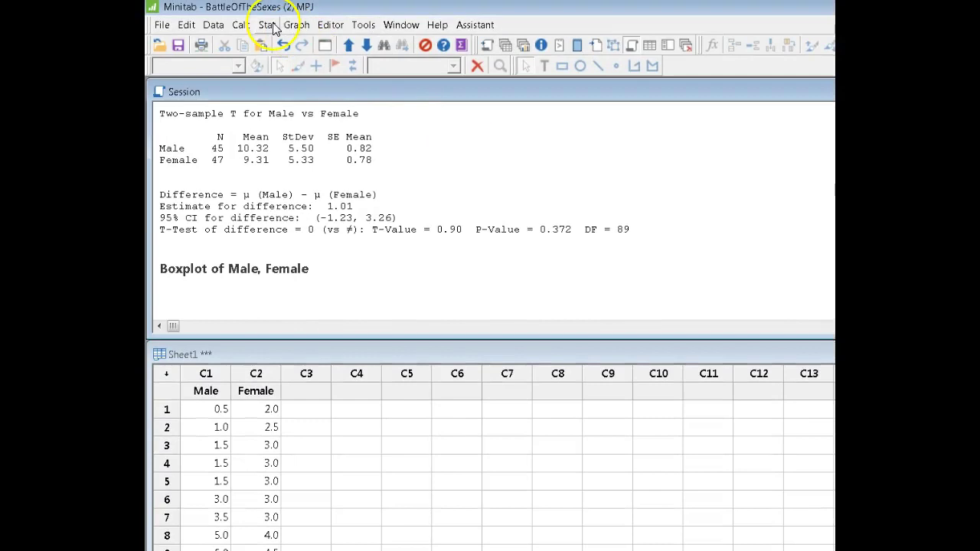
pyautogui.click(267, 24)
pyautogui.moveTo(329, 44)
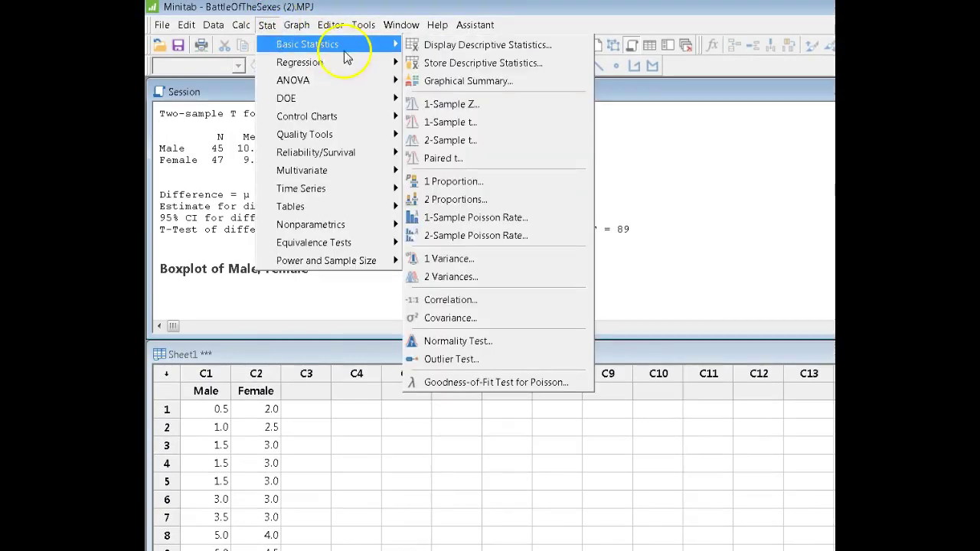
pyautogui.click(532, 342)
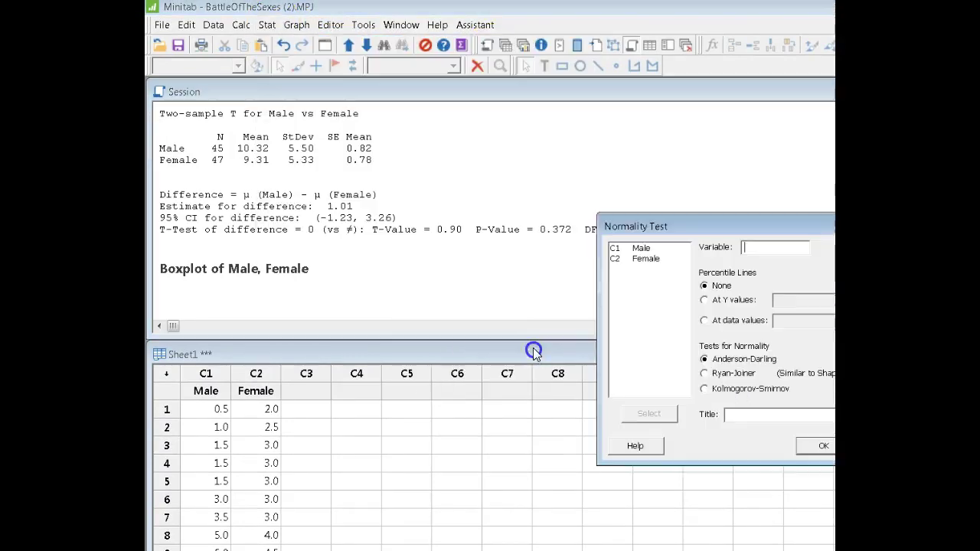
pyautogui.moveTo(774, 222); pyautogui.dragTo(586, 146)
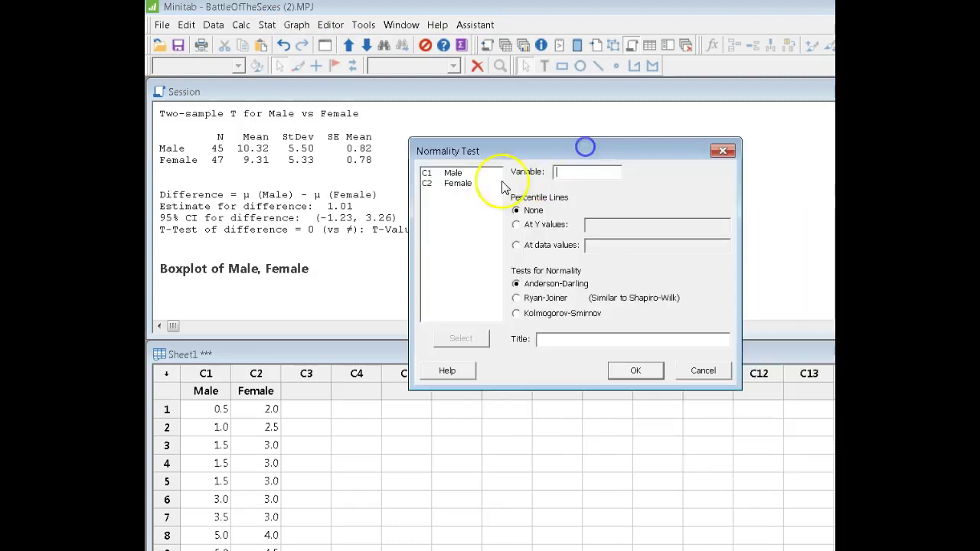
pyautogui.click(444, 173)
pyautogui.click(461, 338)
pyautogui.click(515, 297)
pyautogui.click(643, 370)
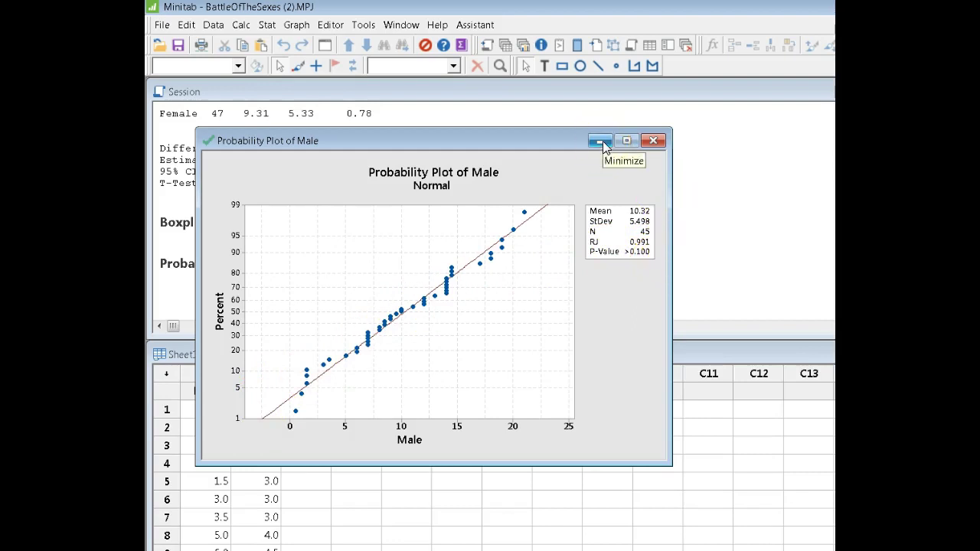
# Repeat the Ryan-Joiner normality test with Female in place of Male.
pyautogui.click(602, 141)
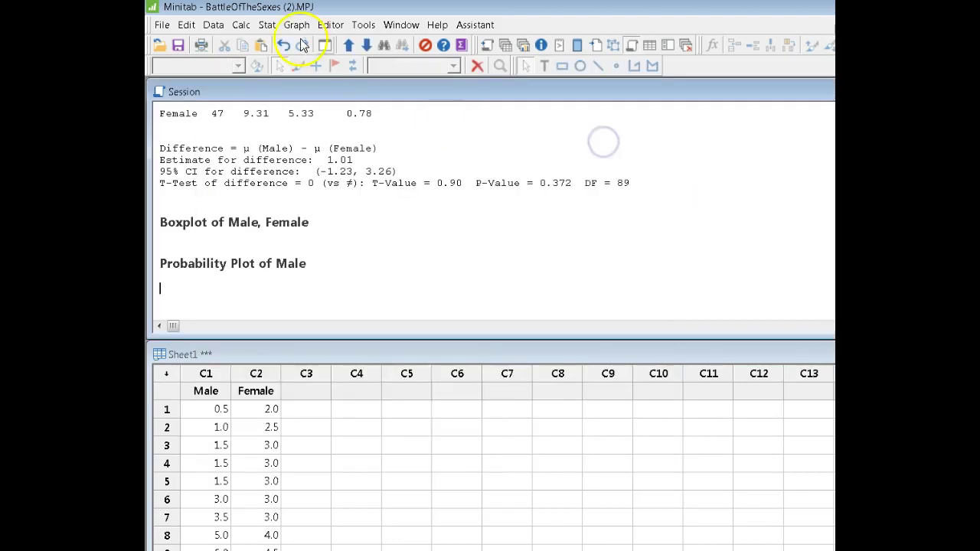
pyautogui.click(324, 46)
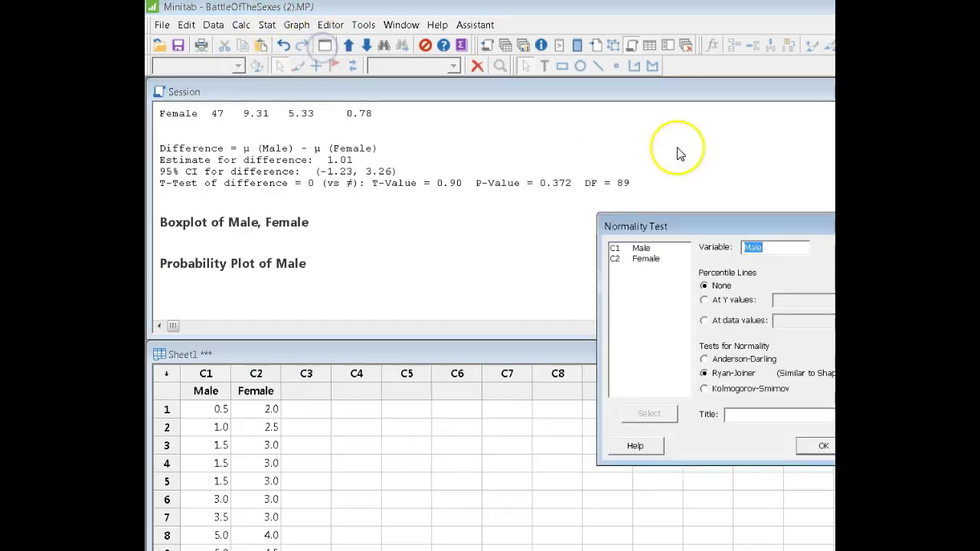
pyautogui.moveTo(722, 225); pyautogui.dragTo(524, 143)
pyautogui.click(449, 176)
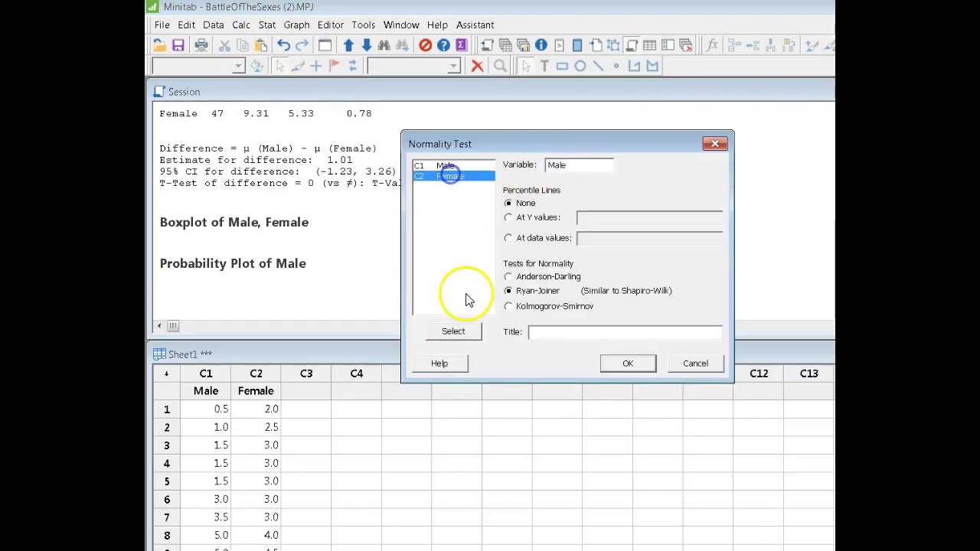
pyautogui.click(452, 332)
pyautogui.click(627, 363)
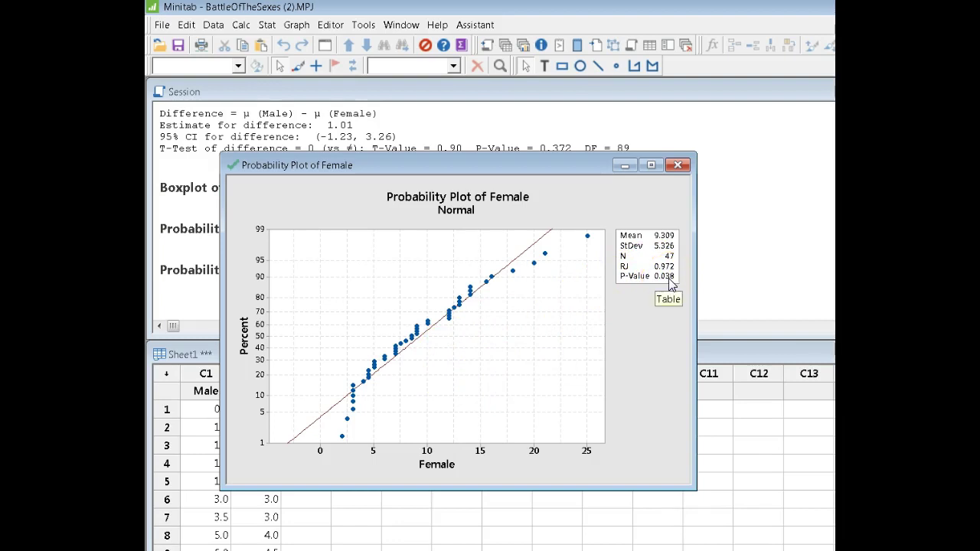
# Under 'Assumptions:', add the note 'Female data not normal. Conclusions may not be valid.'.
pyautogui.click(621, 165)
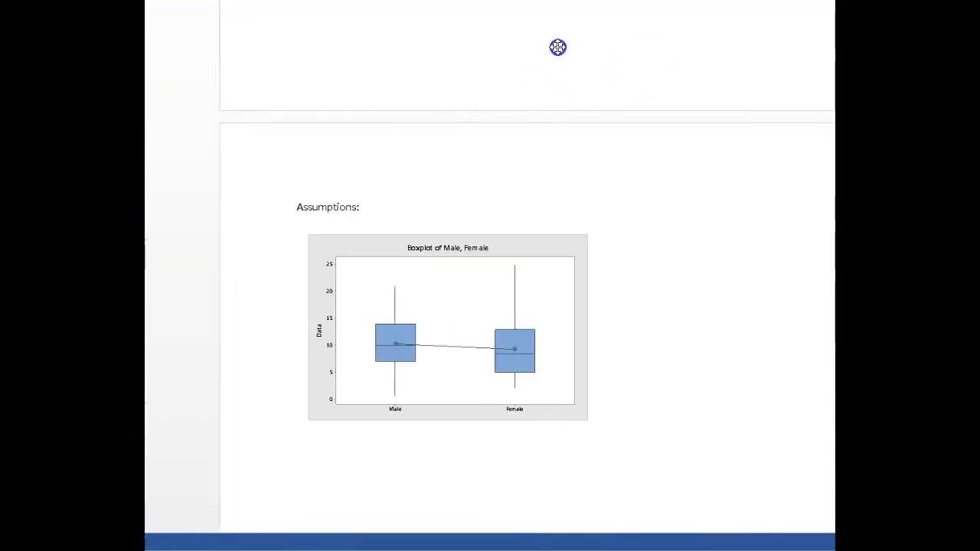
pyautogui.click(346, 459)
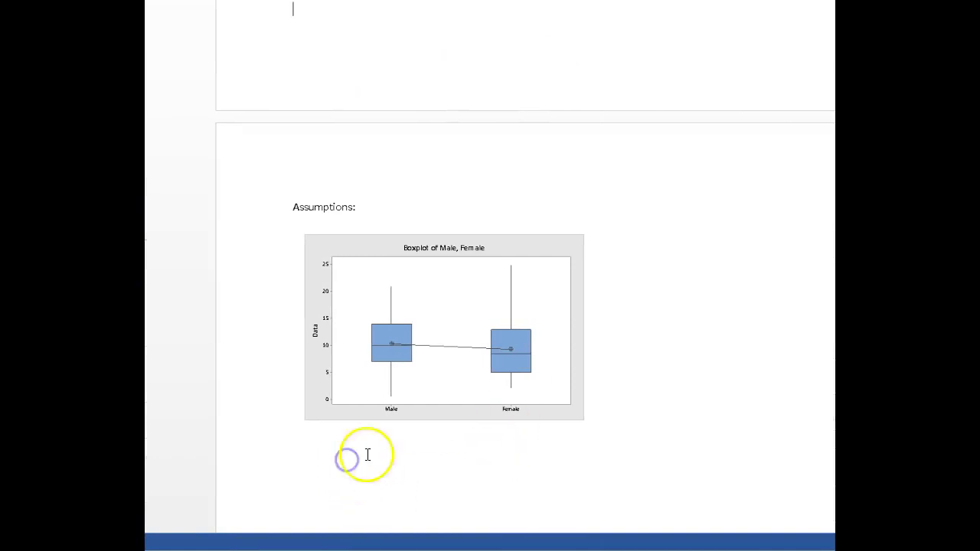
pyautogui.click(367, 208)
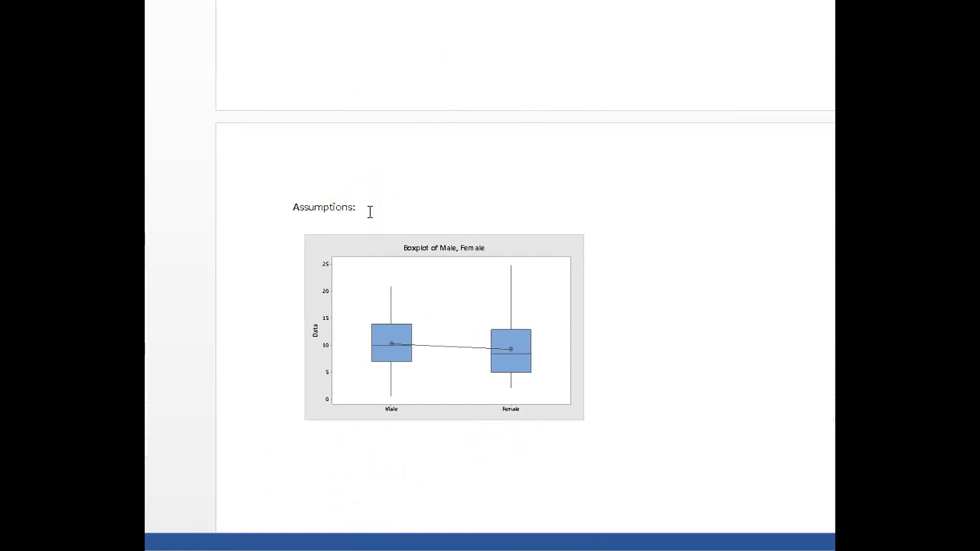
pyautogui.press('Return')
pyautogui.write('Female data no')
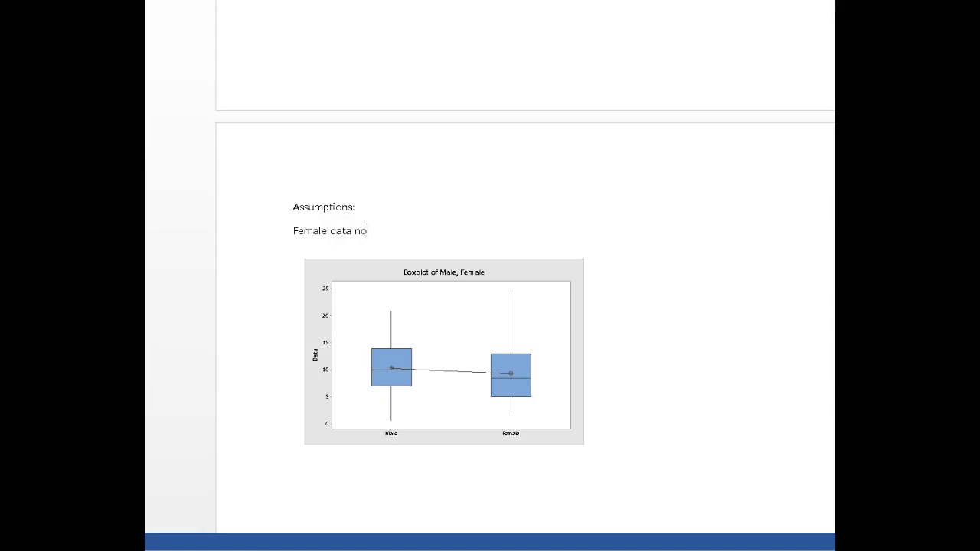
pyautogui.write('t normal.  Concluions')
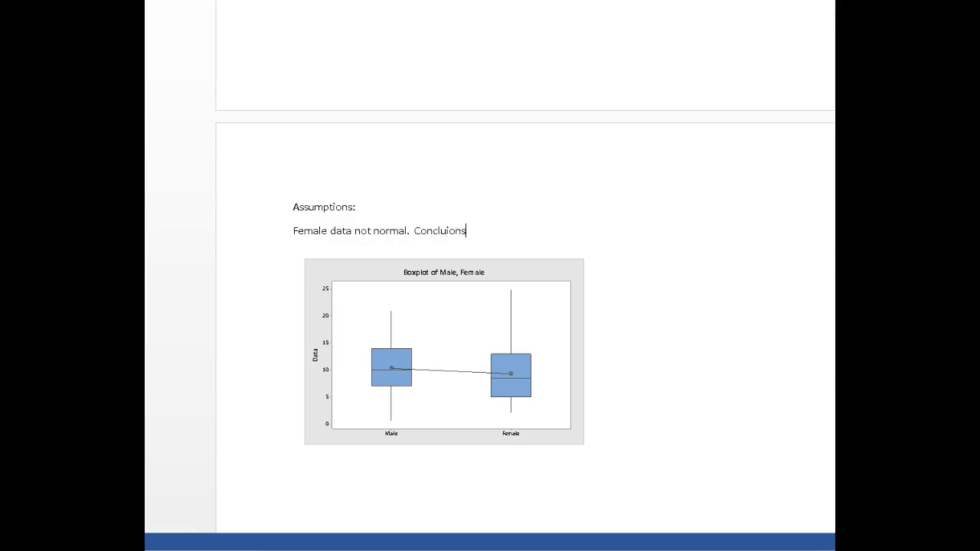
pyautogui.press('BackSpace')
pyautogui.press('BackSpace')
pyautogui.press('BackSpace')
pyautogui.press('BackSpace')
pyautogui.press('BackSpace')
pyautogui.write('sions may not be valid.')
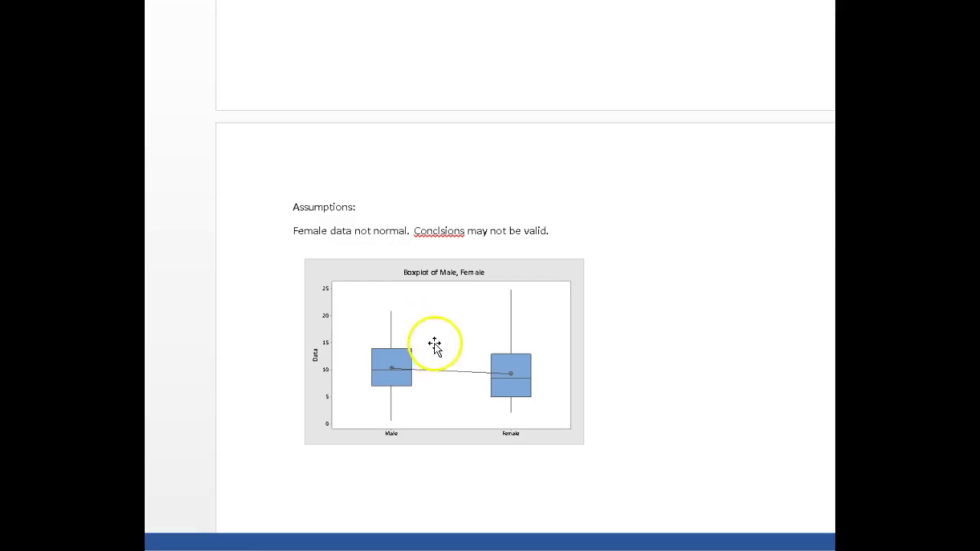
# Scroll back up to review the P-Value 0.186, selecting it and then deselecting it.
pyautogui.scroll(3, 592, 301)
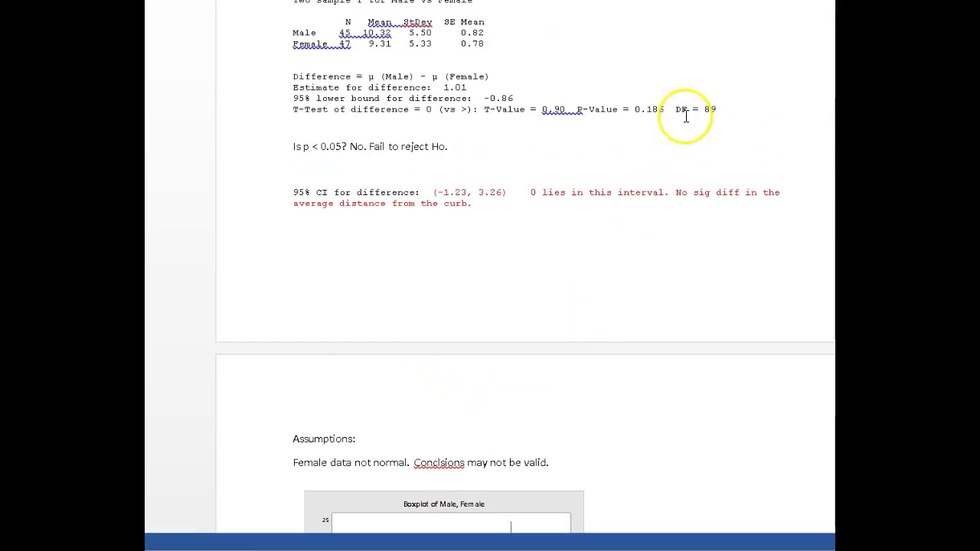
pyautogui.doubleClick(657, 111)
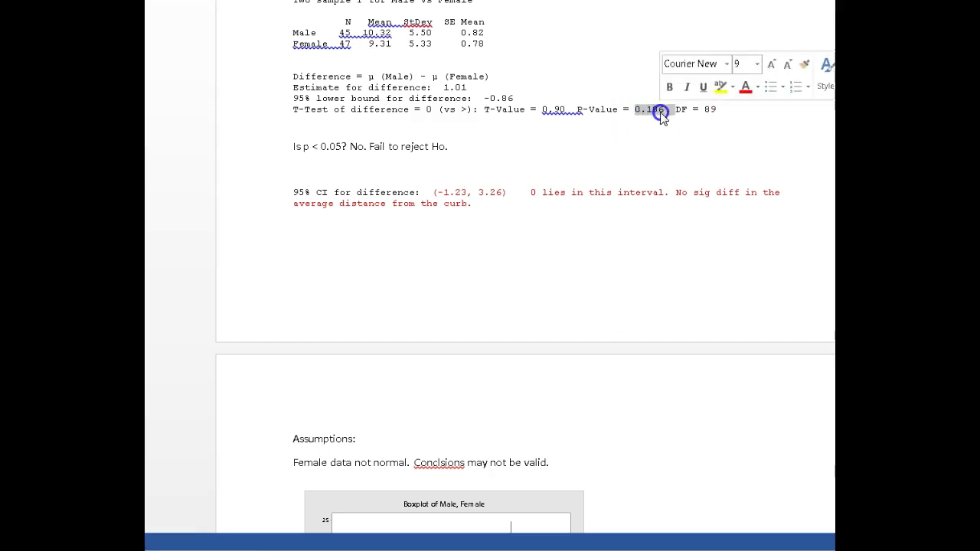
pyautogui.click(662, 145)
pyautogui.doubleClick(635, 112)
pyautogui.click(648, 143)
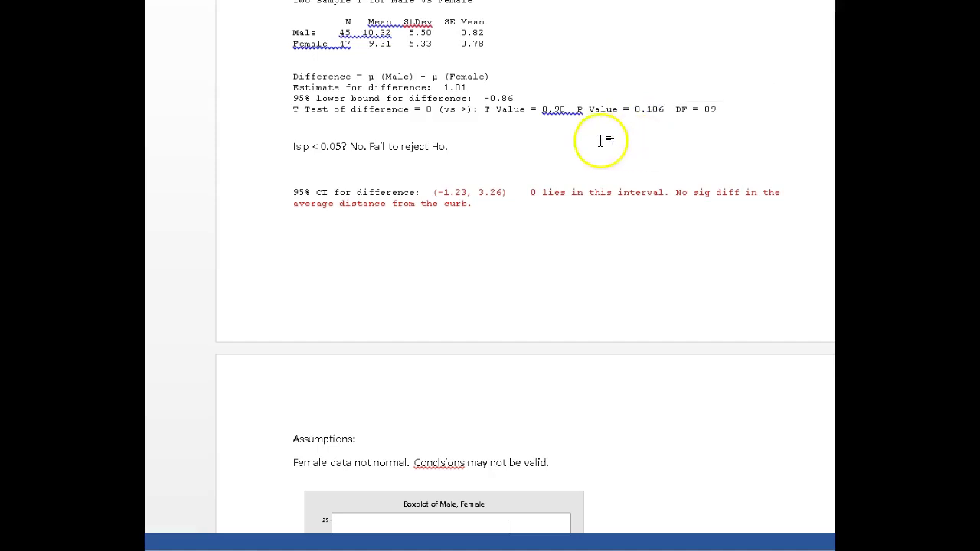
pyautogui.click(503, 149)
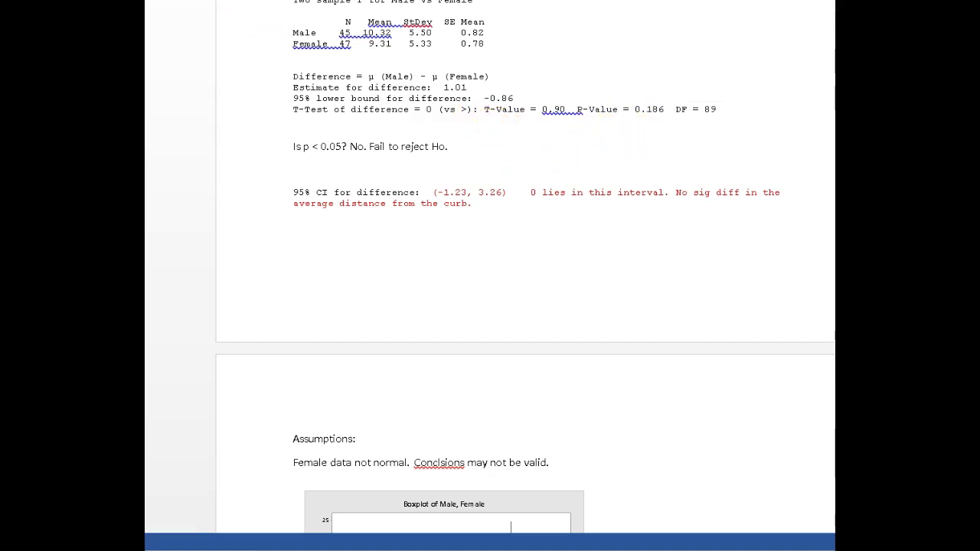